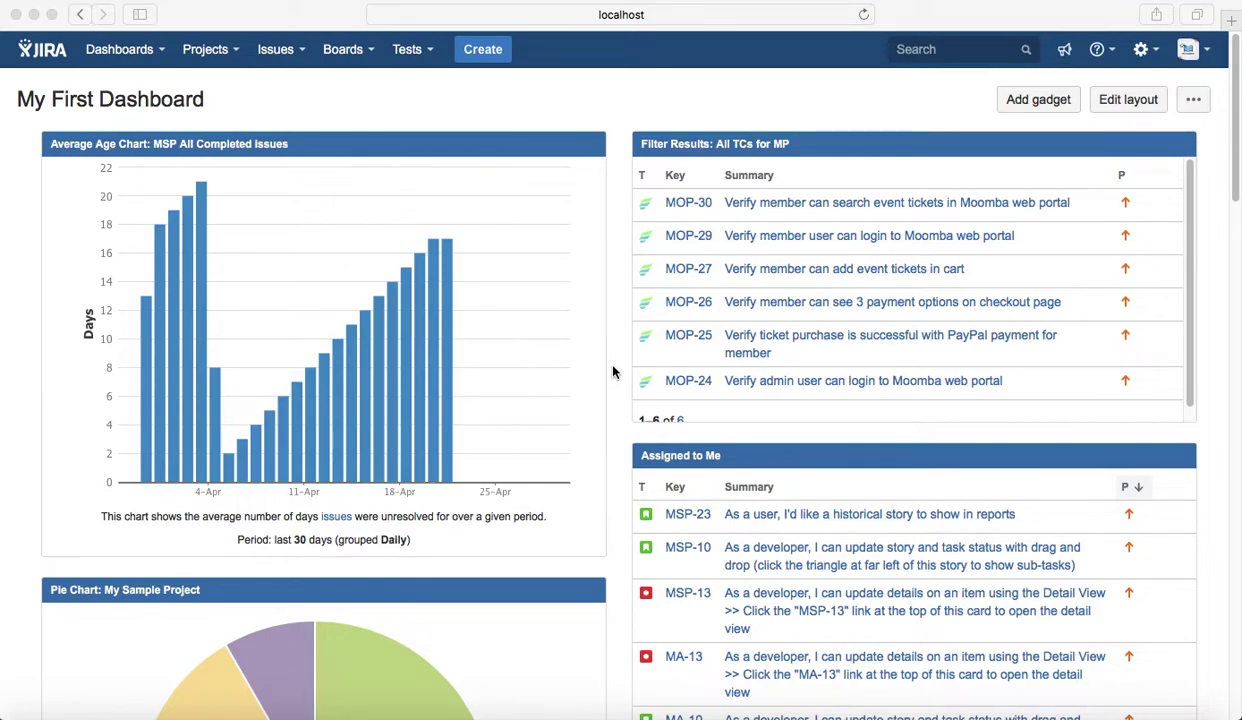
- Go to the Moomba Project (MOP) and open its All reports page
left_click(233, 63)
left_click(231, 62)
left_click(239, 115)
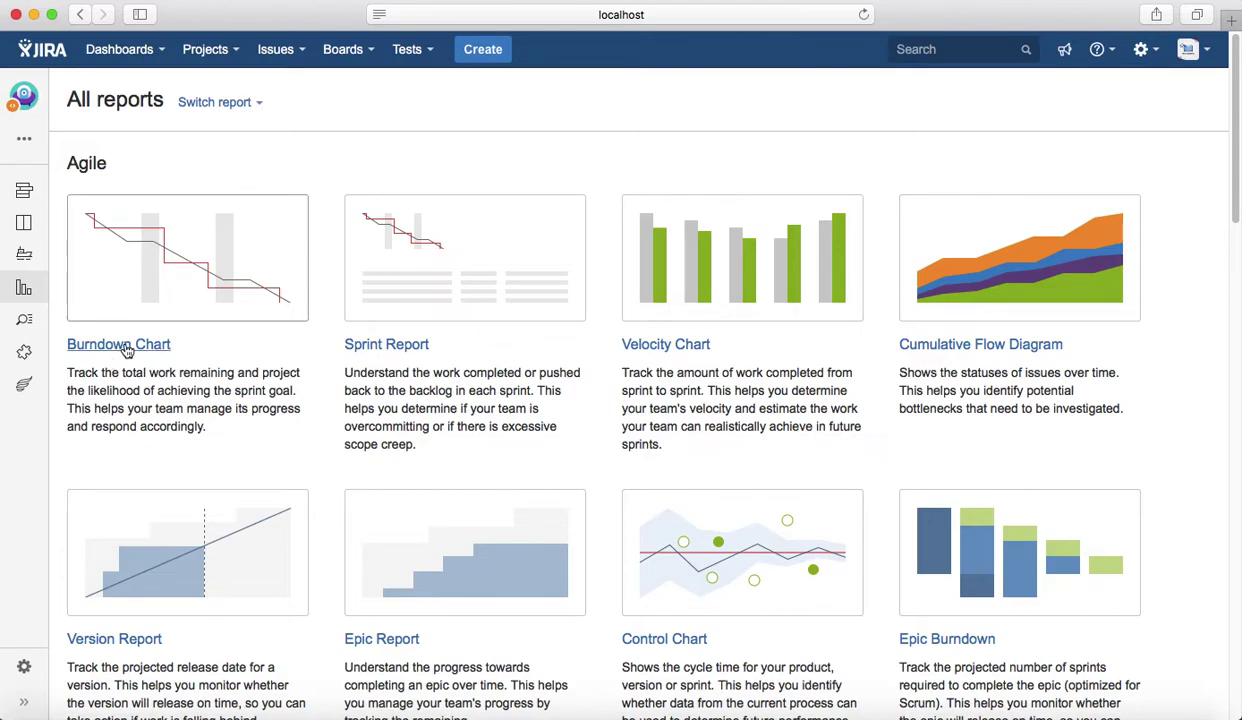
left_click(24, 287)
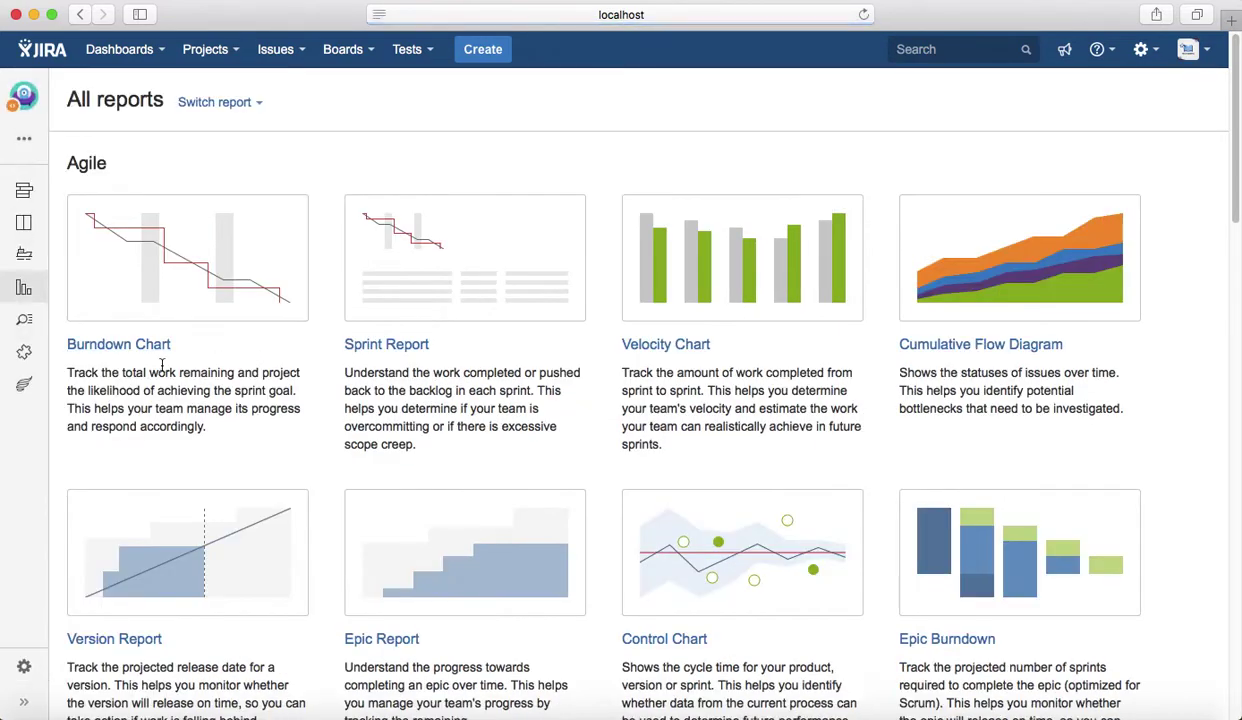
- Open the Sample Sprint 1 Burndown Chart and review the estimation options, keeping Story Points
left_click(109, 346)
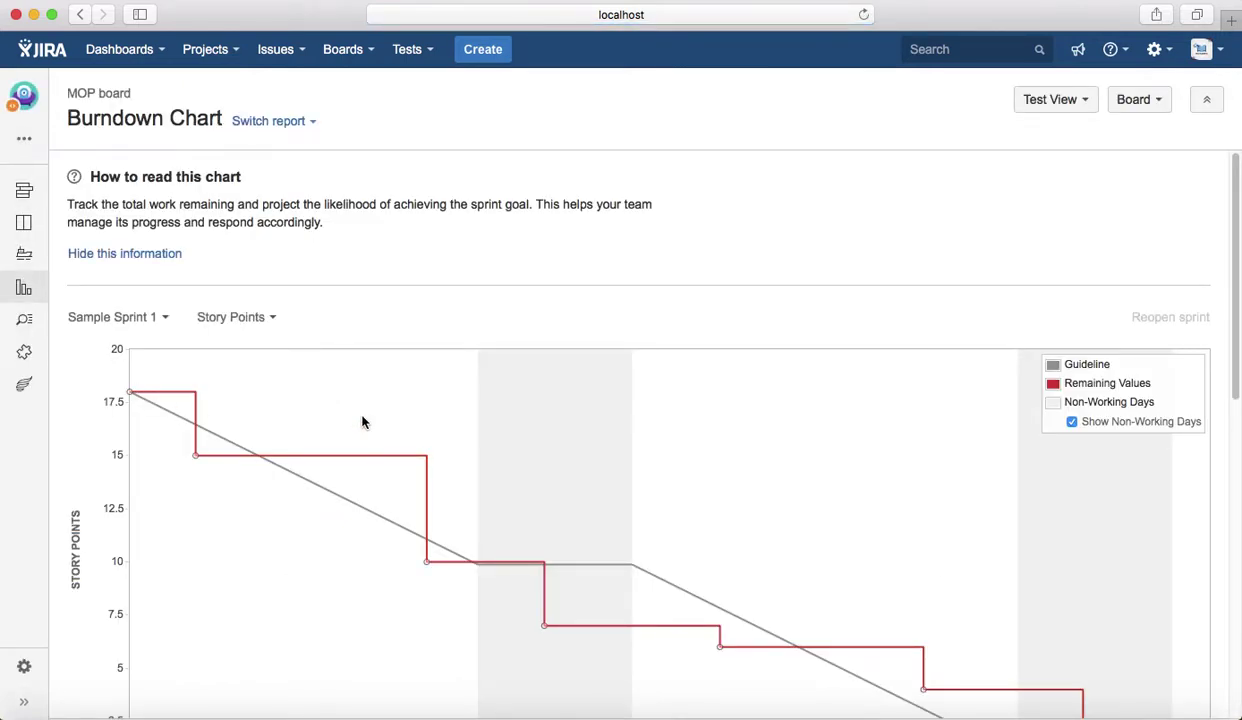
scroll(362, 422, "down", 1)
scroll(362, 422, "down", 1)
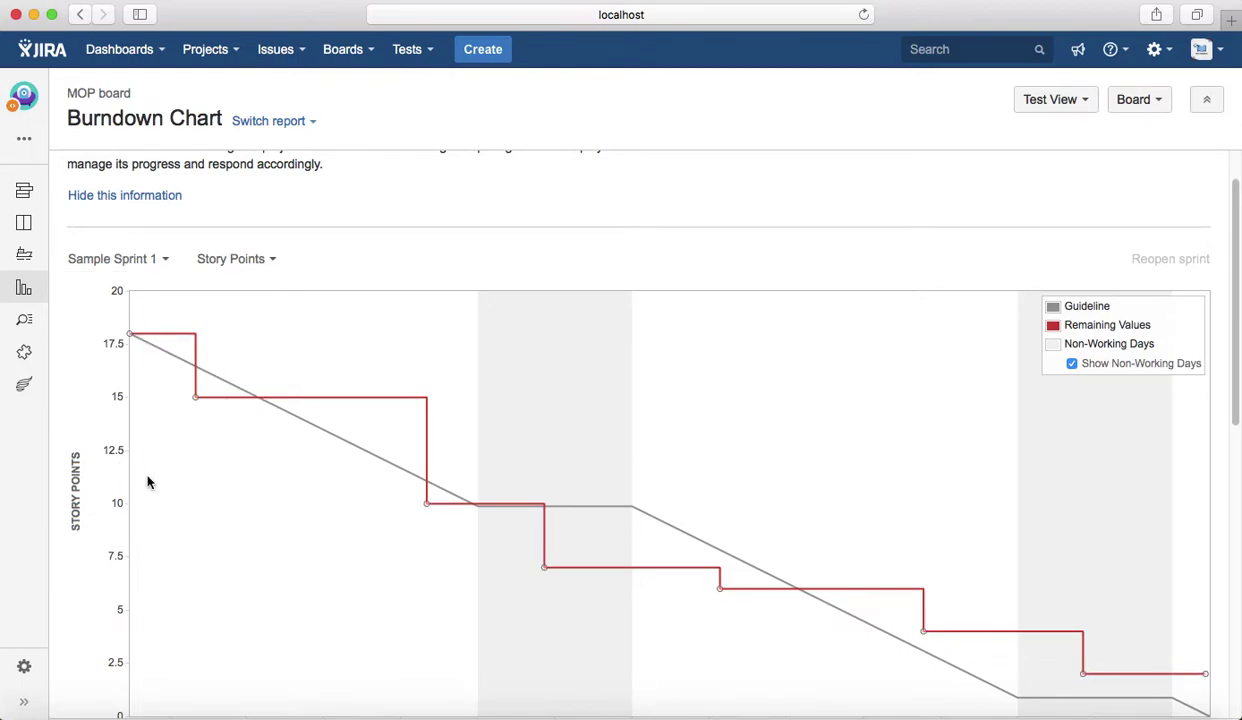
left_click(270, 262)
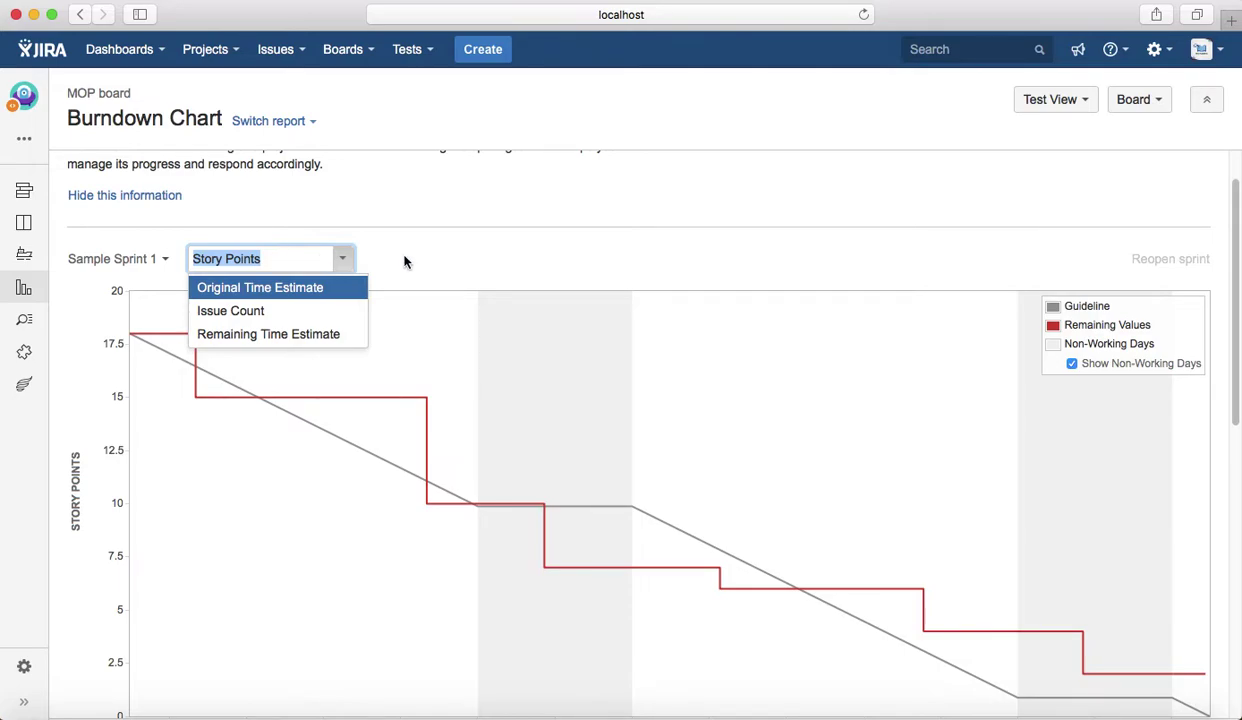
left_click(440, 272)
scroll(323, 572, "down", 10)
scroll(323, 572, "up", 1)
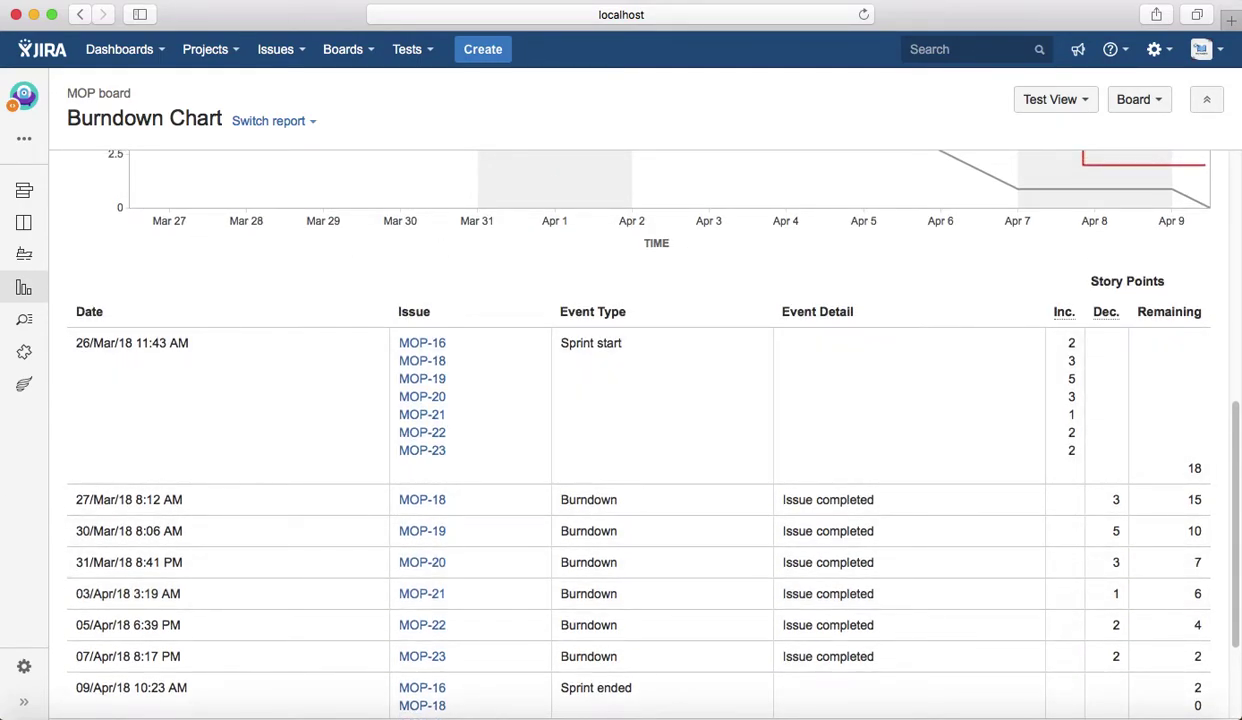
scroll(915, 341, "up", 2)
scroll(915, 345, "down", 5)
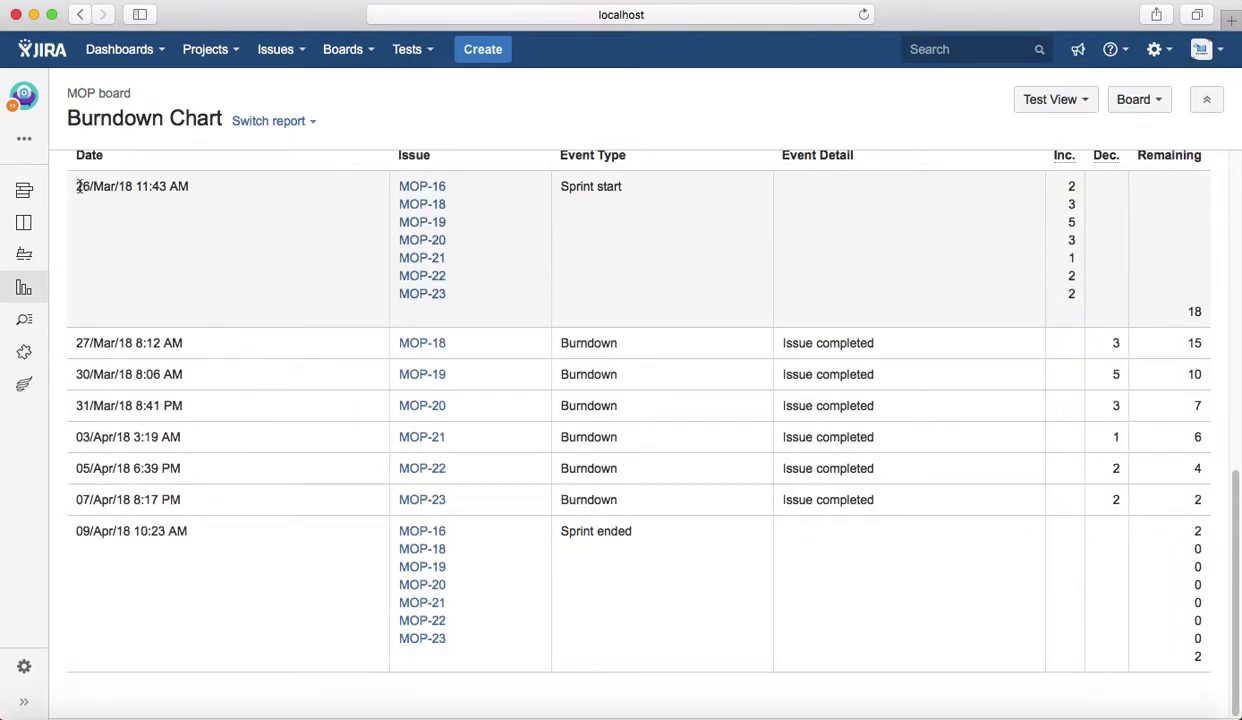
left_click_drag(80, 186, 191, 184)
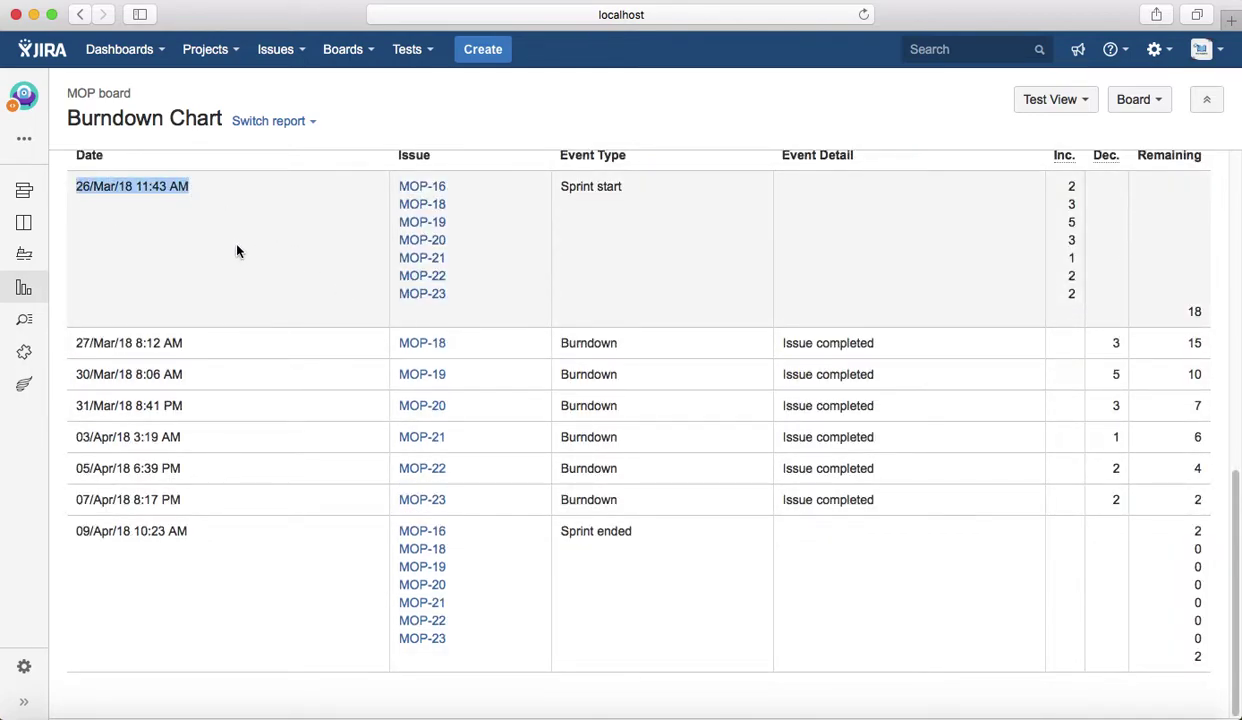
scroll(236, 249, "up", 1)
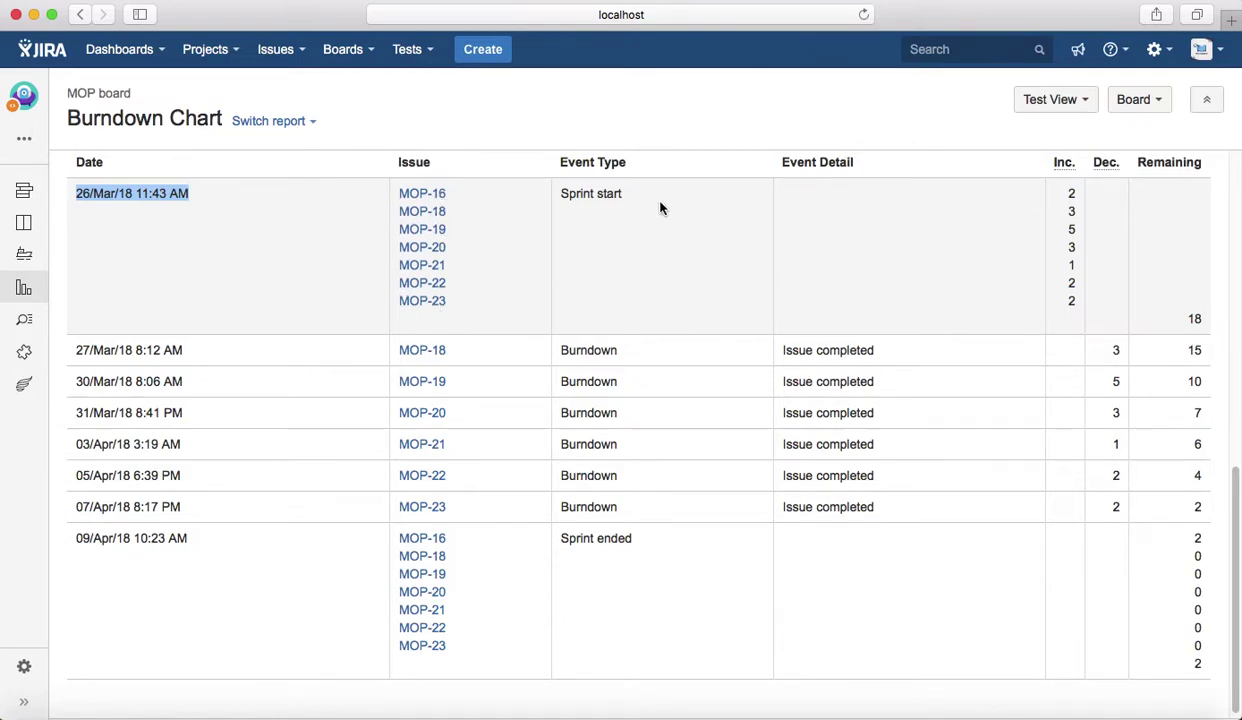
left_click_drag(639, 194, 564, 196)
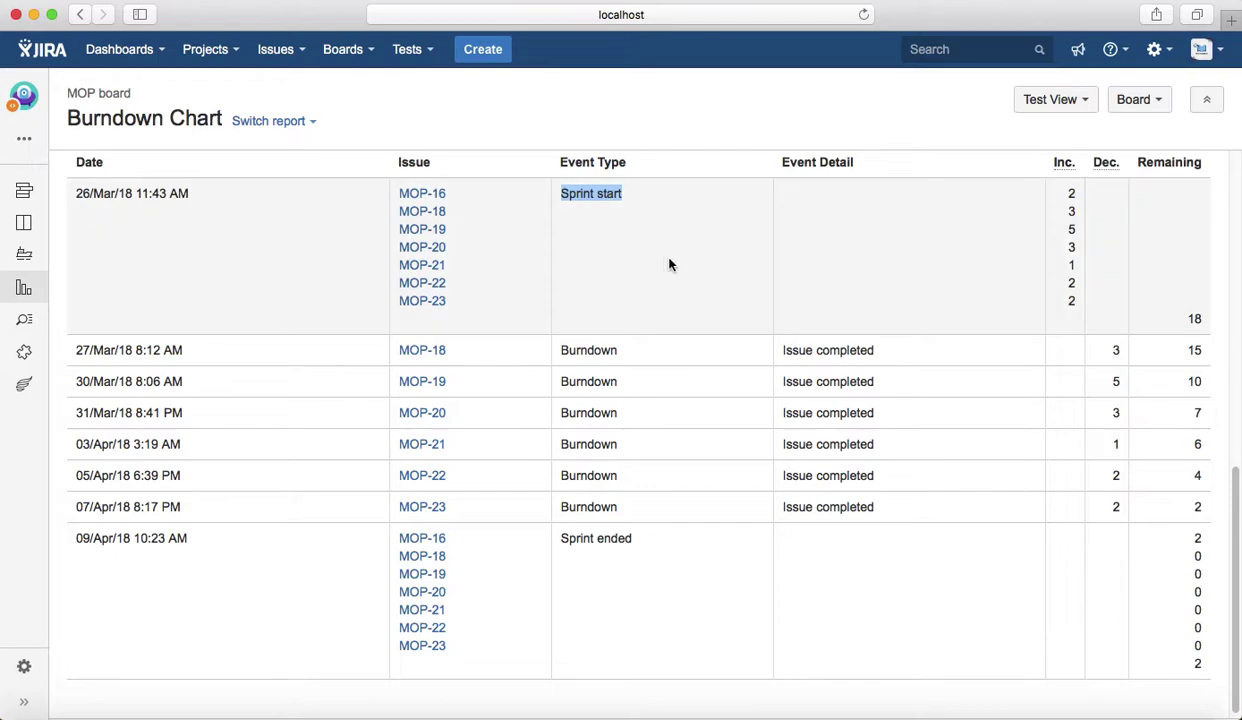
left_click(862, 206)
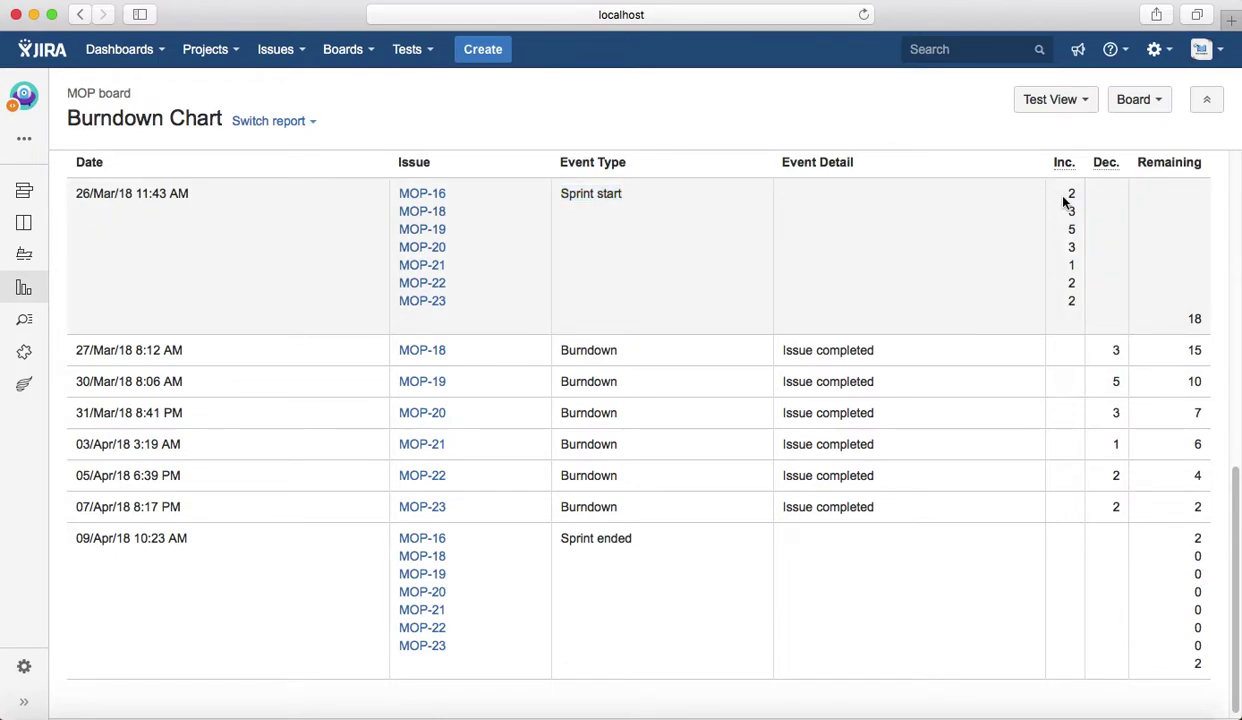
left_click_drag(1064, 194, 1081, 307)
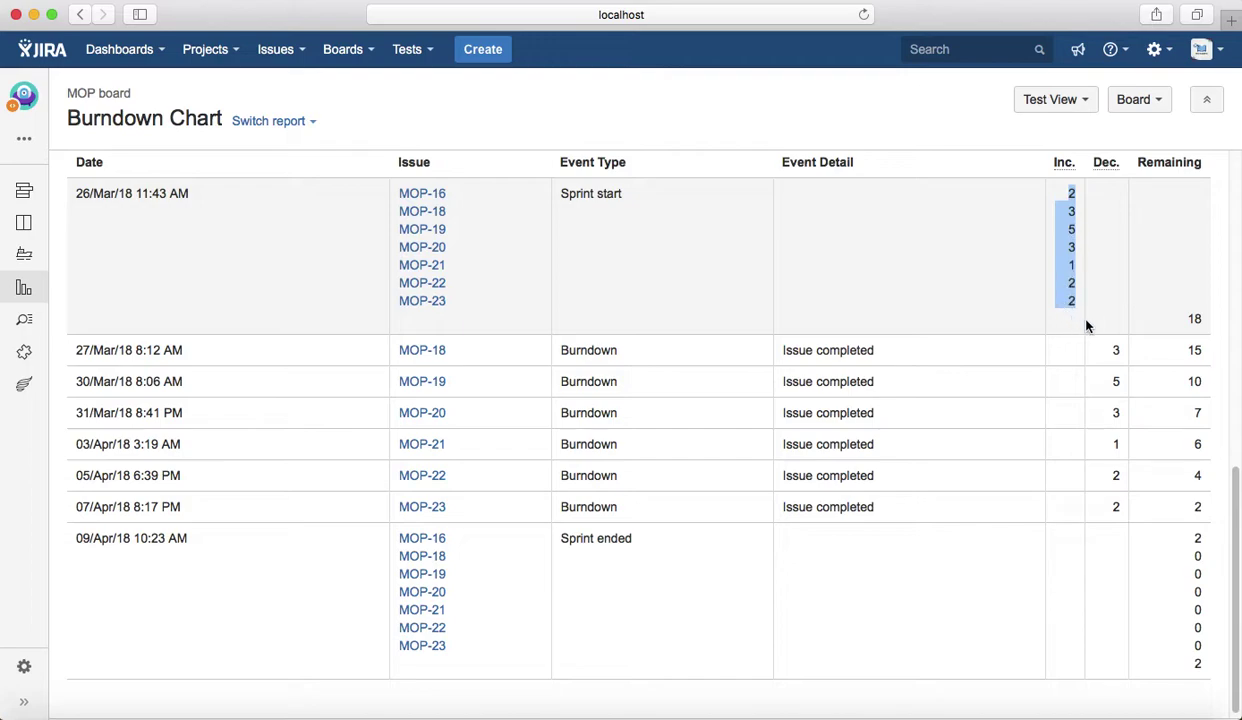
left_click_drag(1170, 322, 1206, 322)
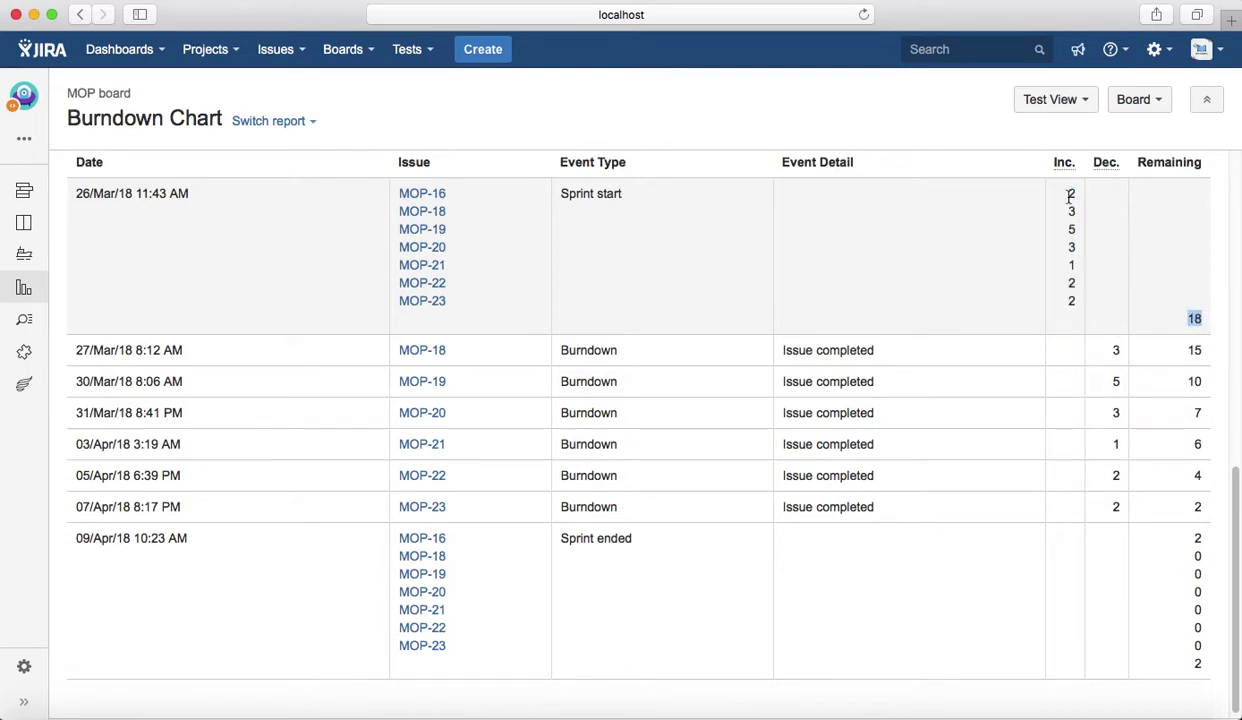
left_click(1203, 320)
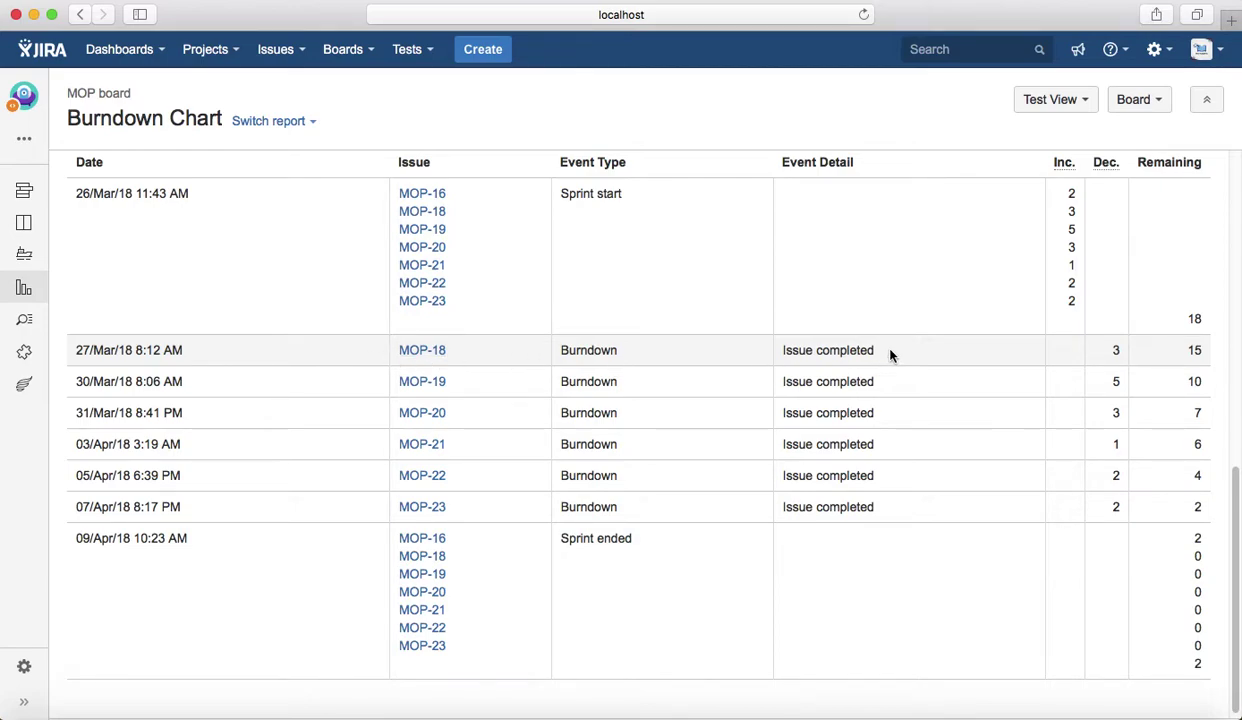
left_click_drag(890, 355, 65, 350)
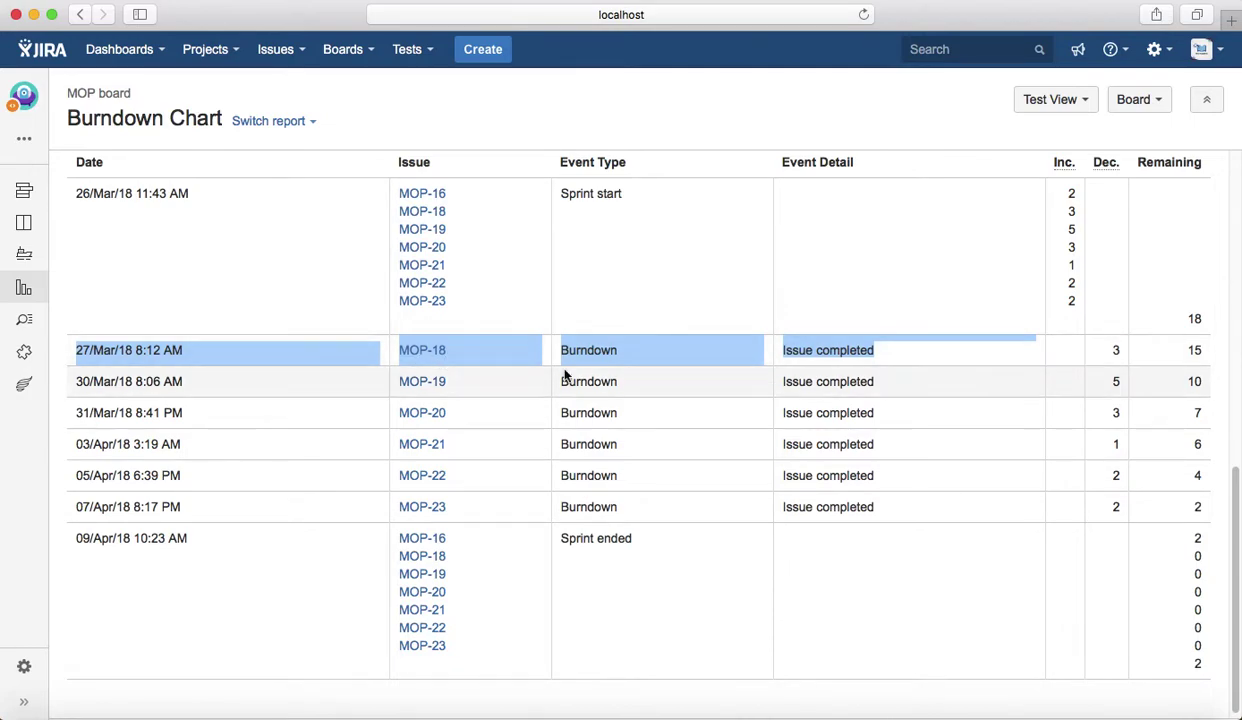
left_click(877, 362)
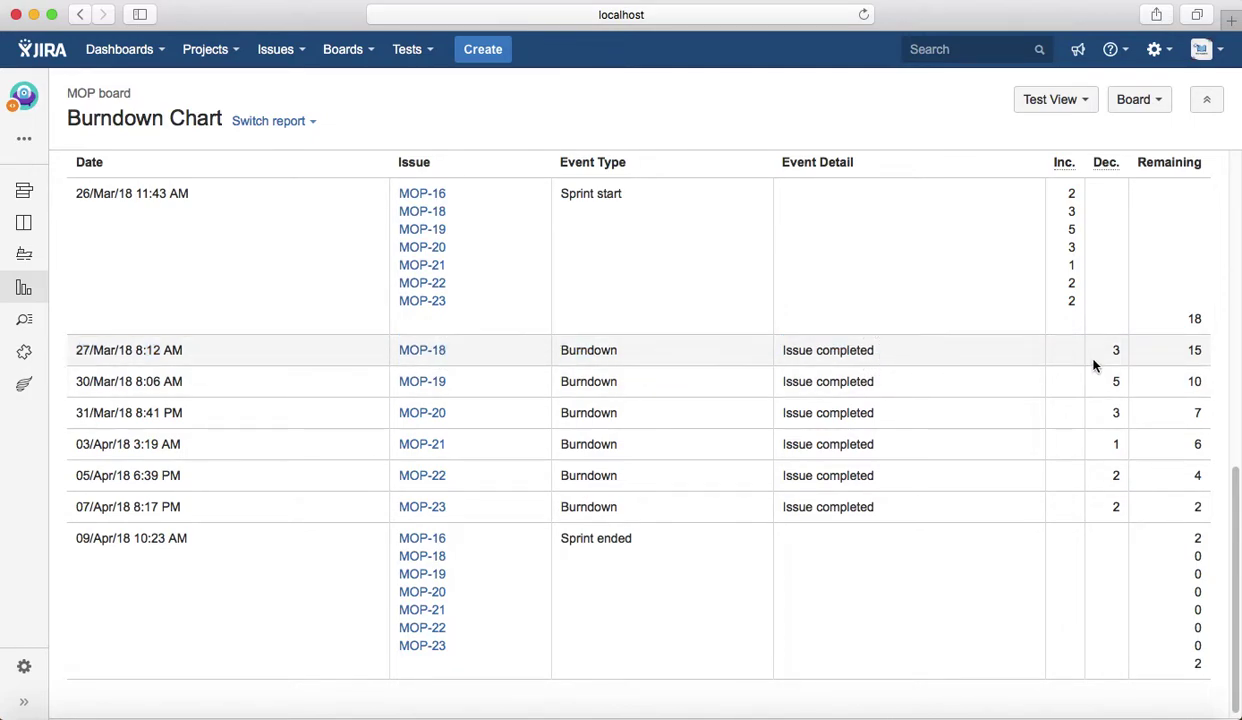
left_click_drag(1110, 351, 1202, 350)
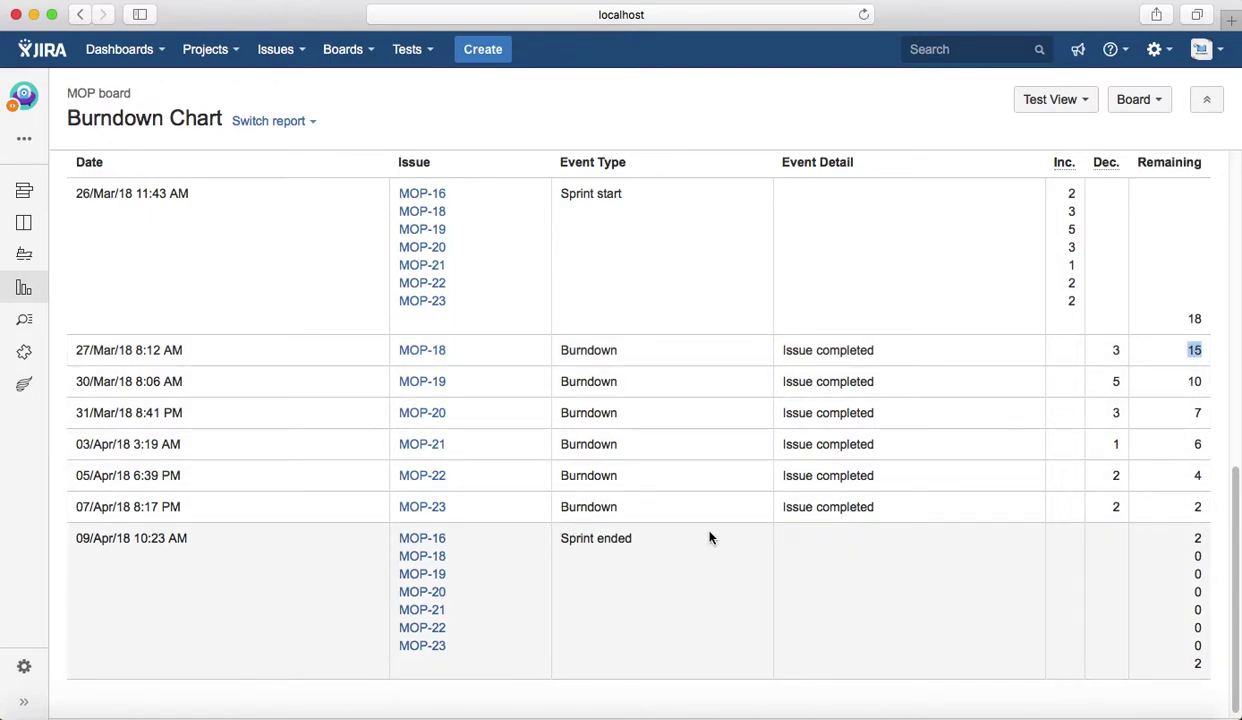
scroll(710, 538, "down", 1)
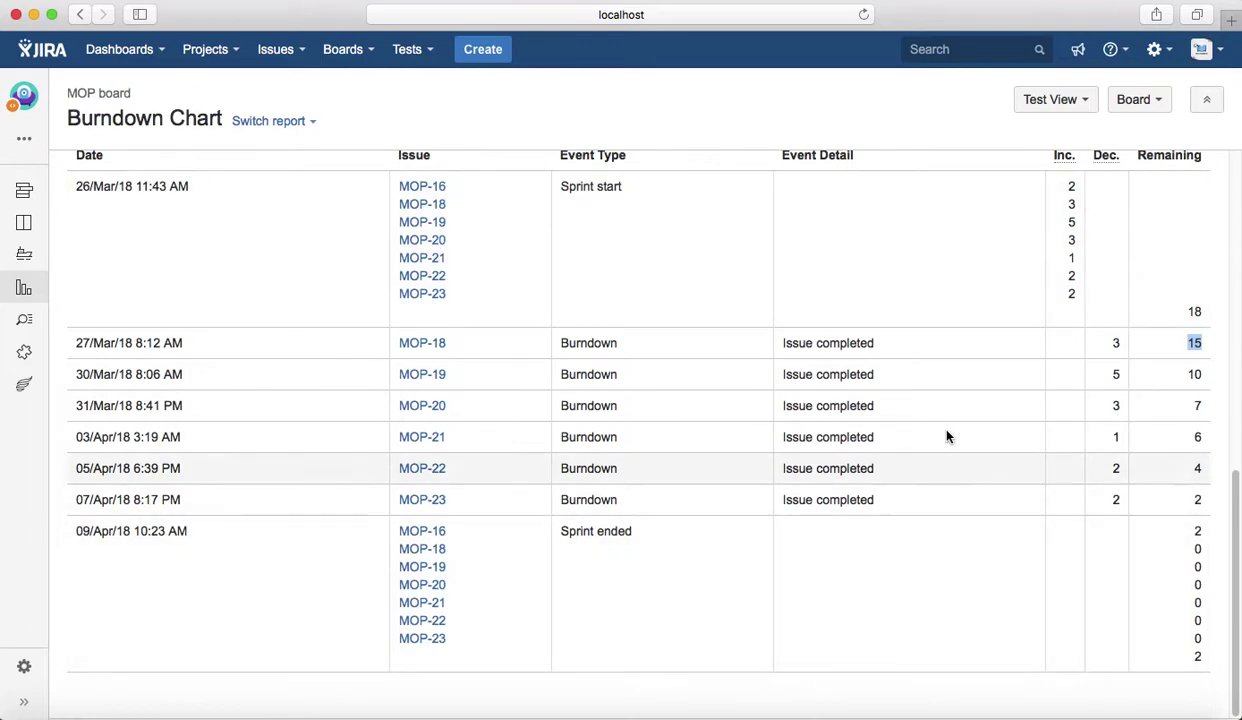
left_click(930, 388)
- Scroll over the Sample Sprint 1 burndown chart, which drops from 18 to 2 story points
scroll(932, 460, "up", 5)
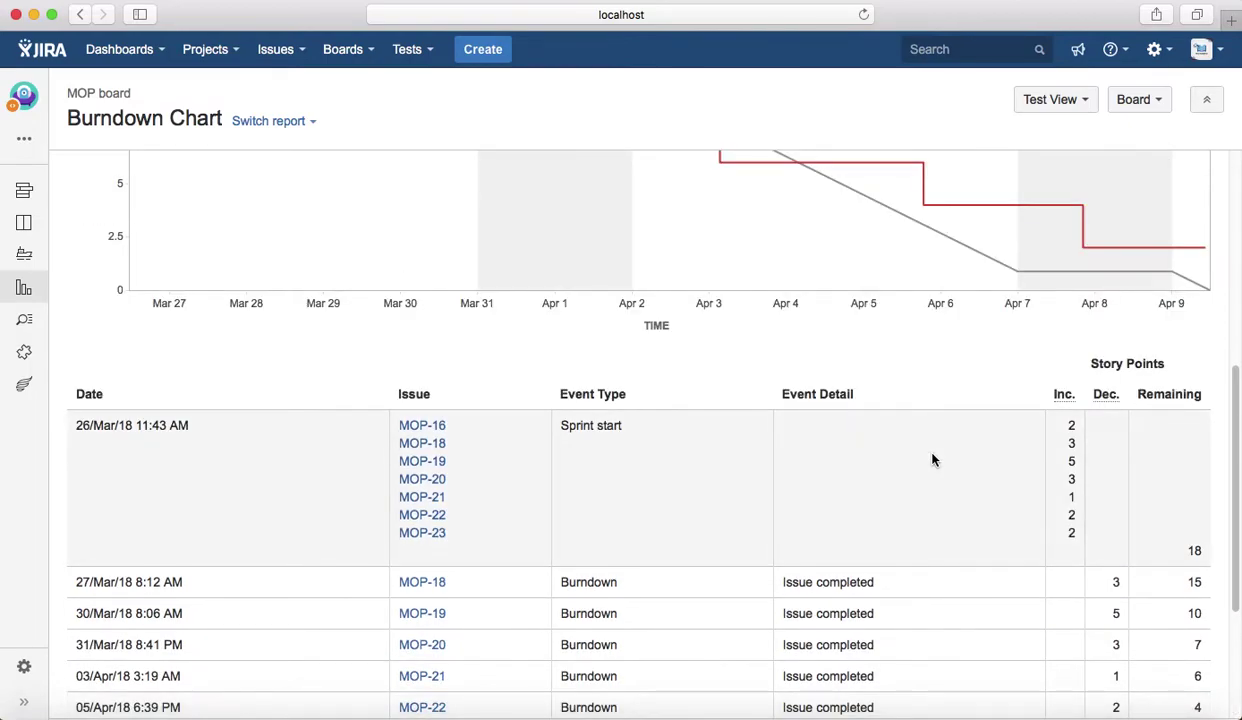
scroll(932, 460, "down", 5)
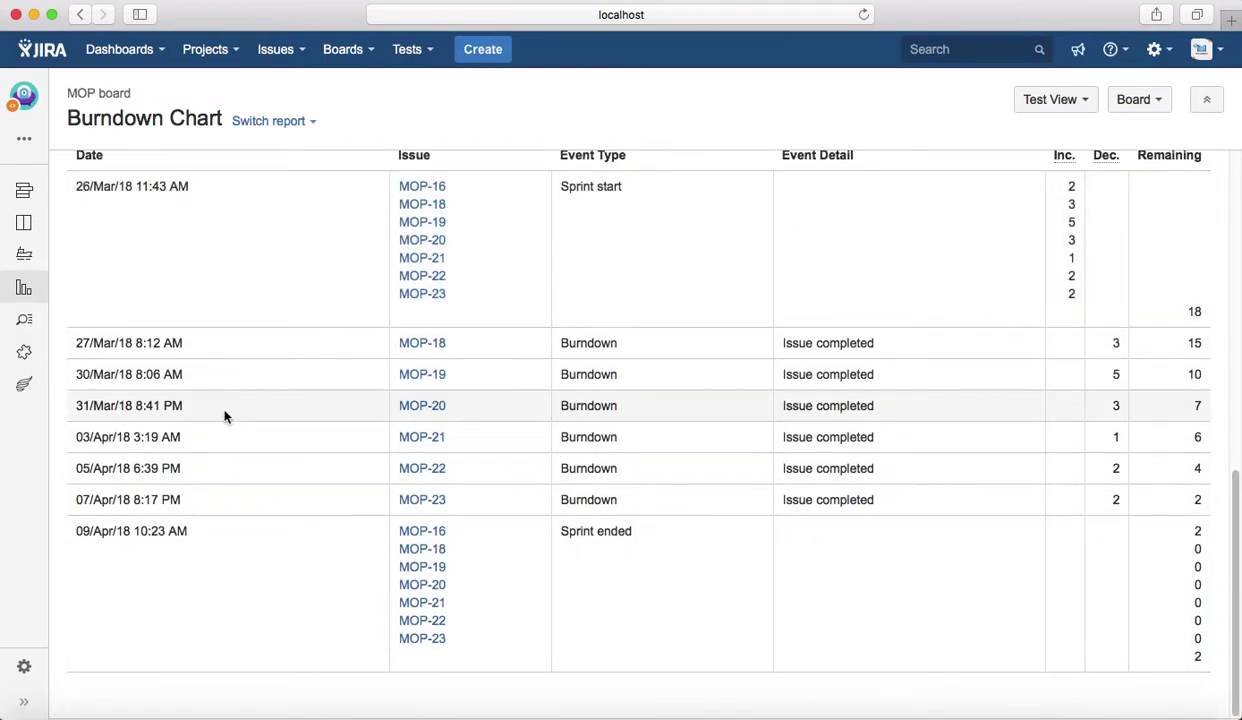
scroll(310, 452, "up", 6)
scroll(499, 535, "down", 6)
scroll(804, 437, "up", 10)
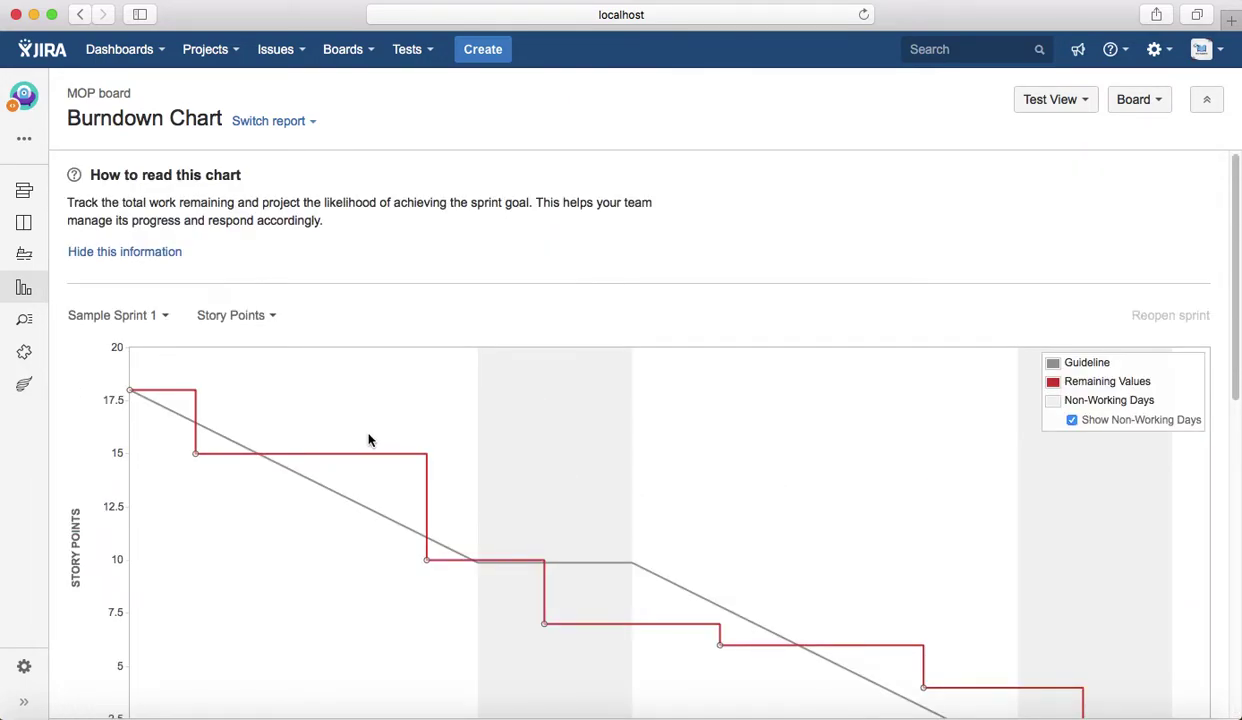
scroll(676, 533, "down", 5)
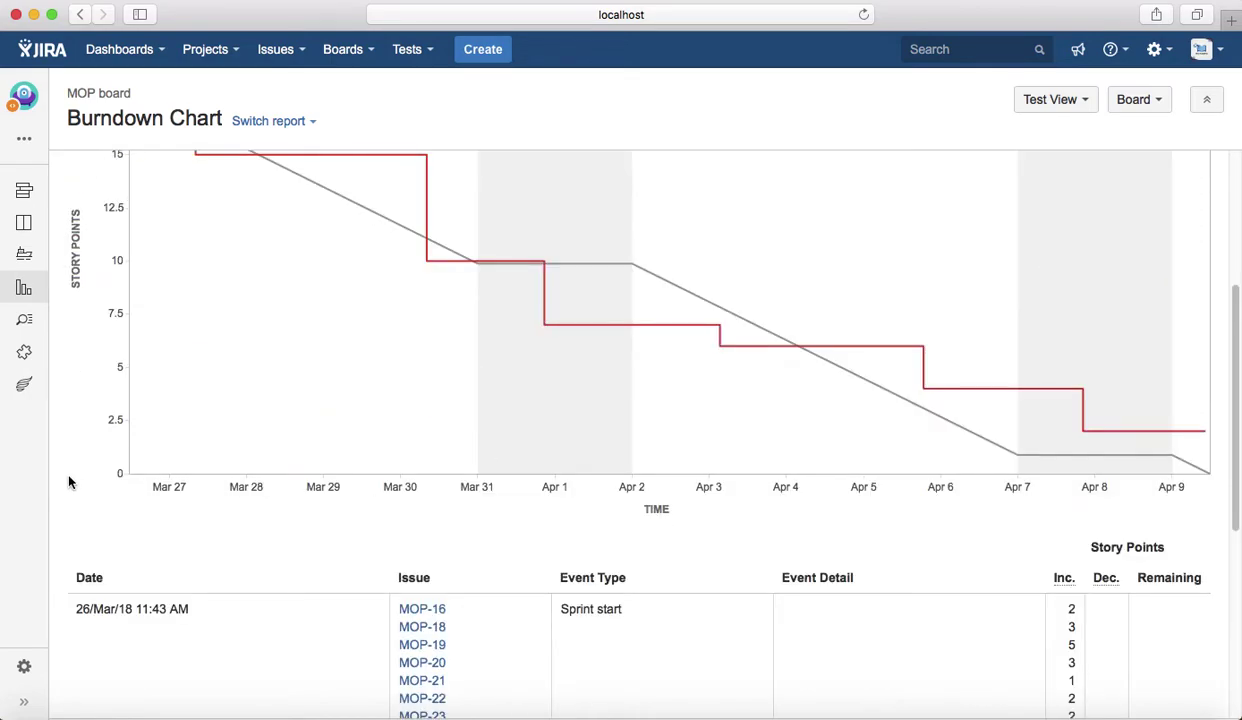
scroll(651, 493, "up", 3)
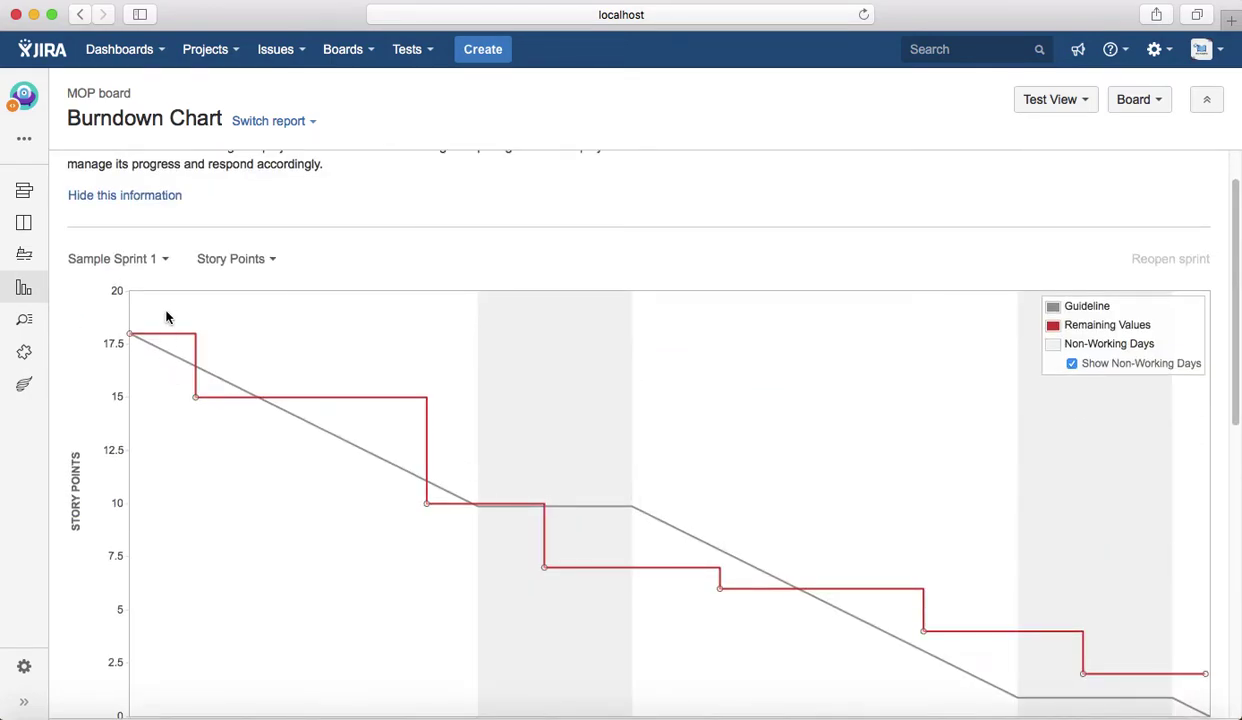
- Switch the Sample Sprint 1 burndown's estimation statistic to Issue Count
left_click(272, 261)
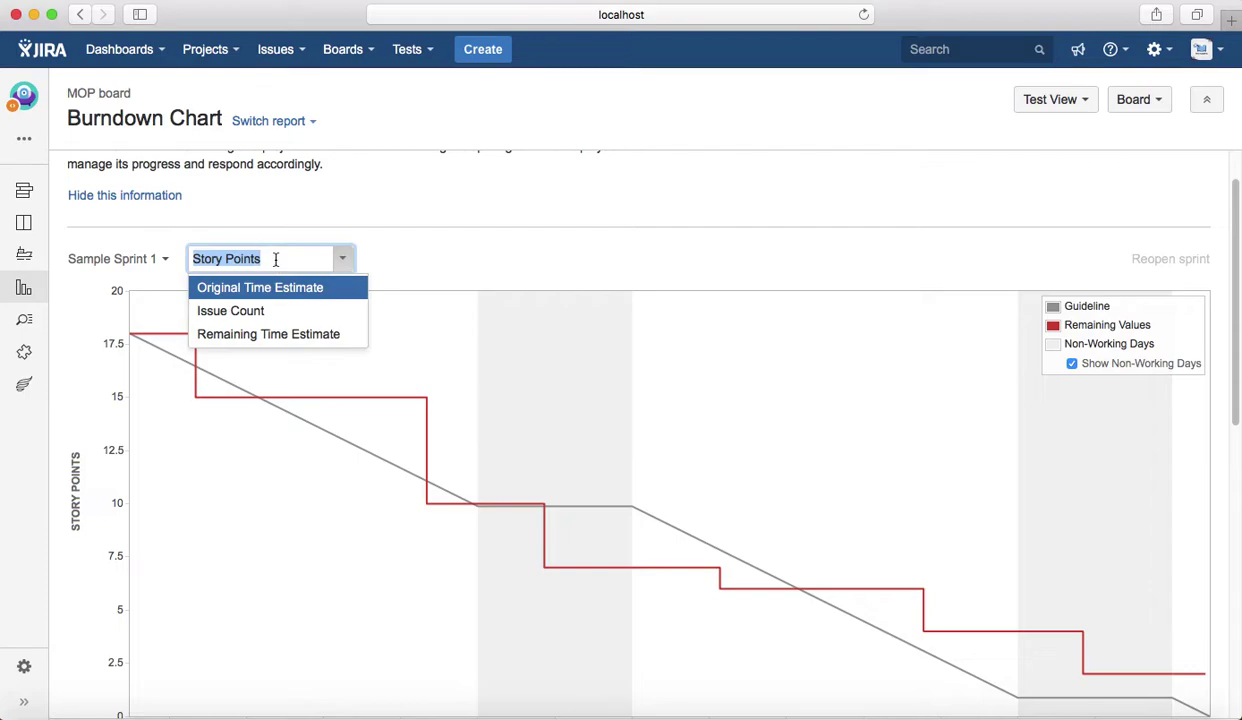
left_click(233, 311)
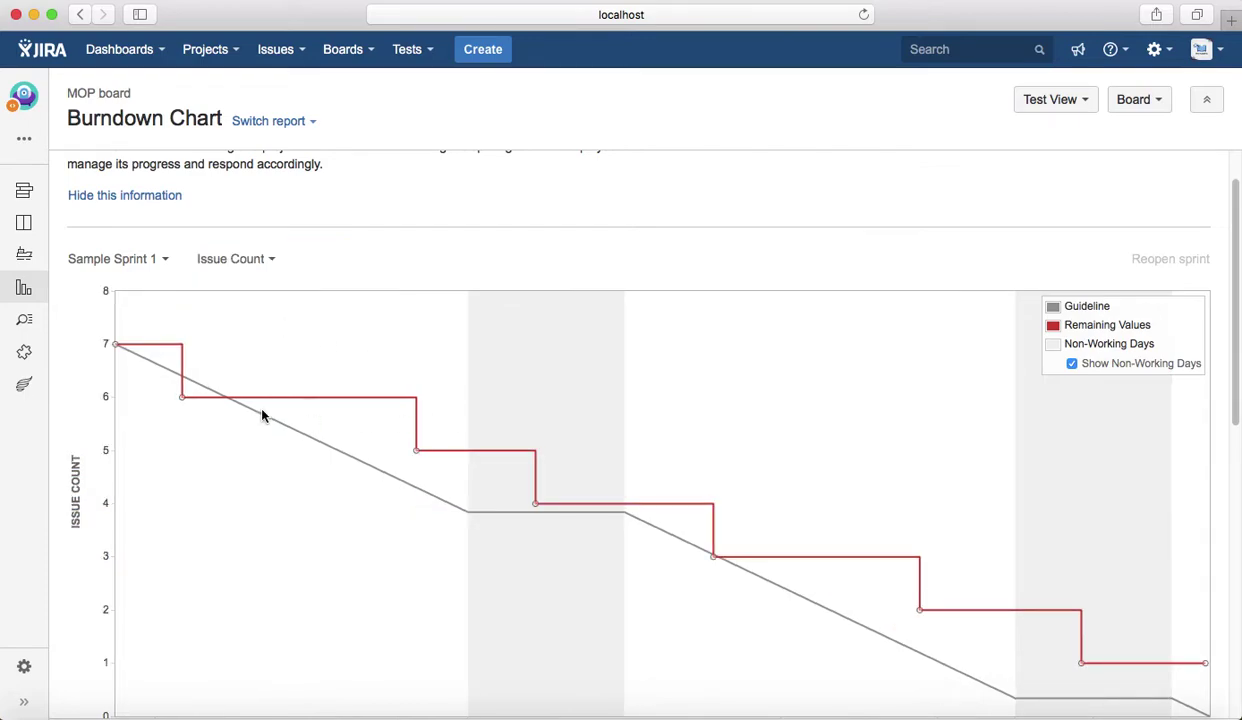
scroll(257, 435, "down", 4)
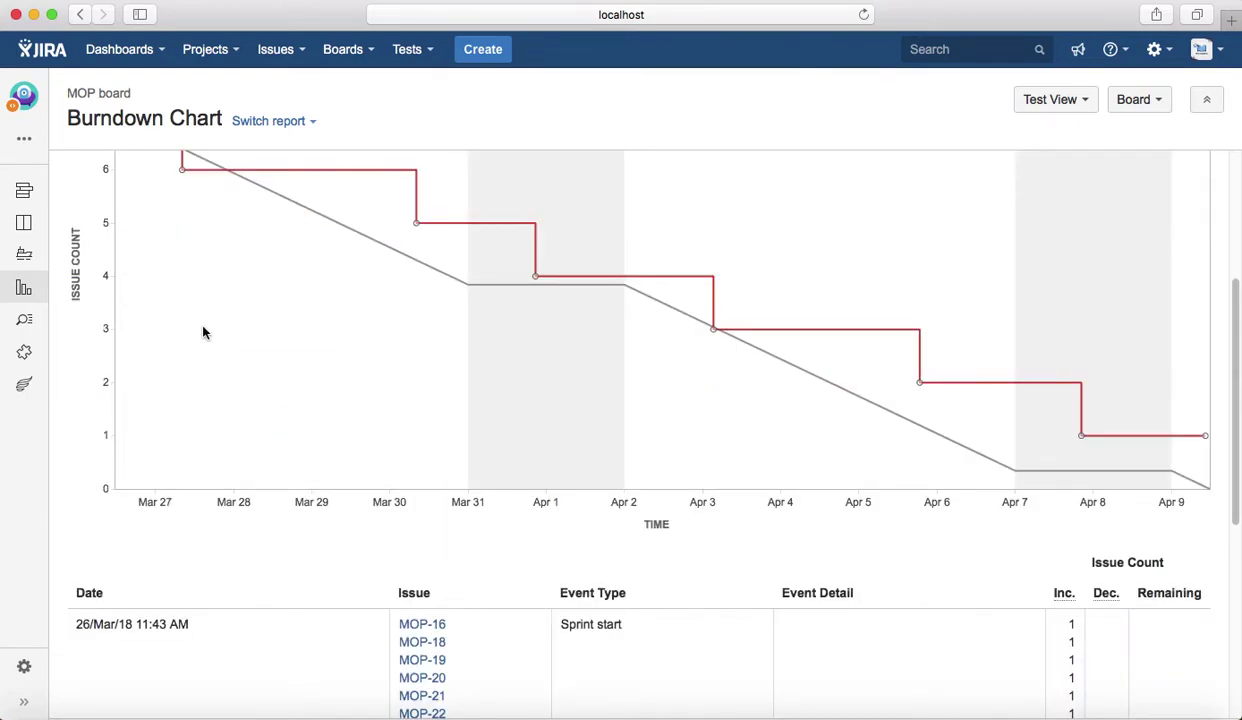
scroll(202, 332, "up", 1)
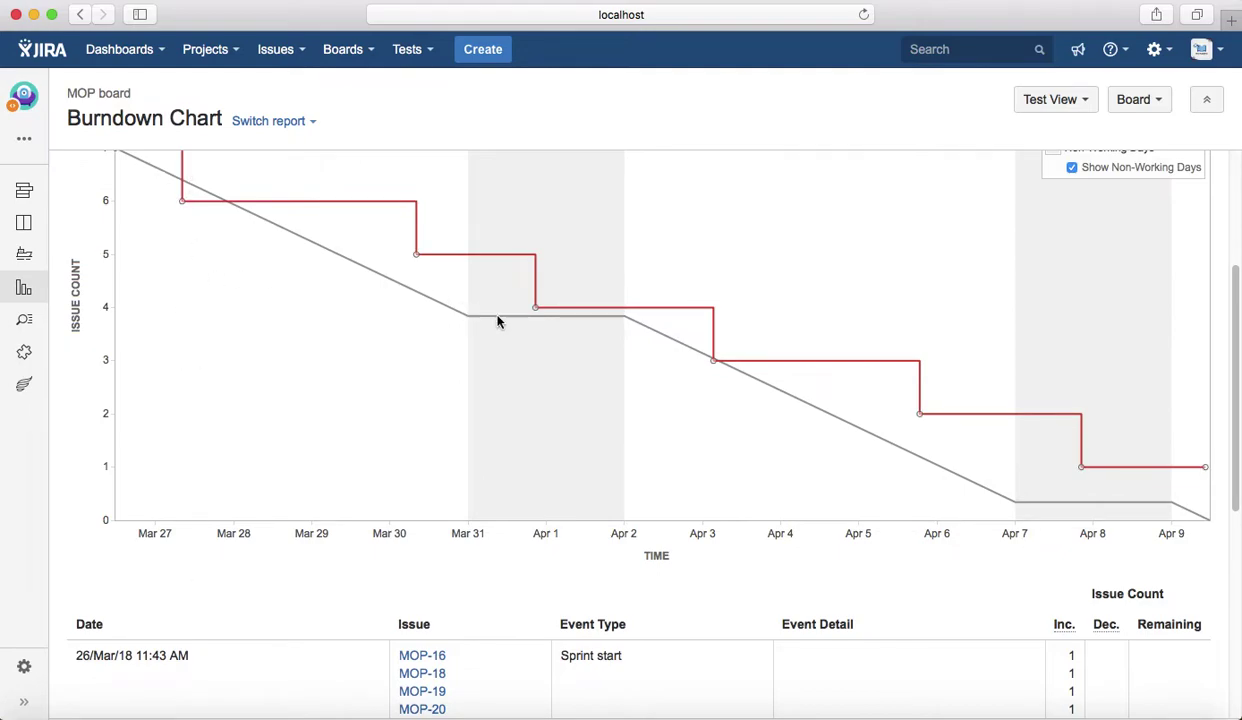
scroll(527, 338, "up", 3)
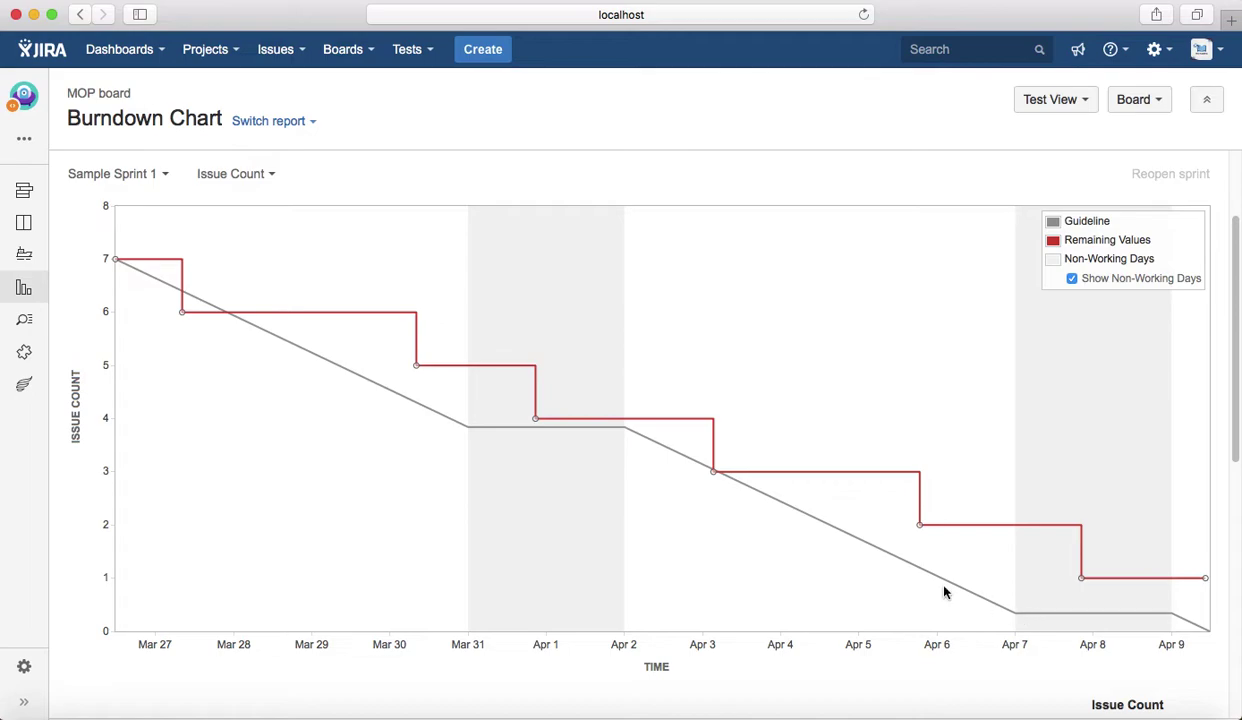
- Inspect the Issue Count chart and event table, stepping down from 7 issues to 1
mouse_move(178, 327)
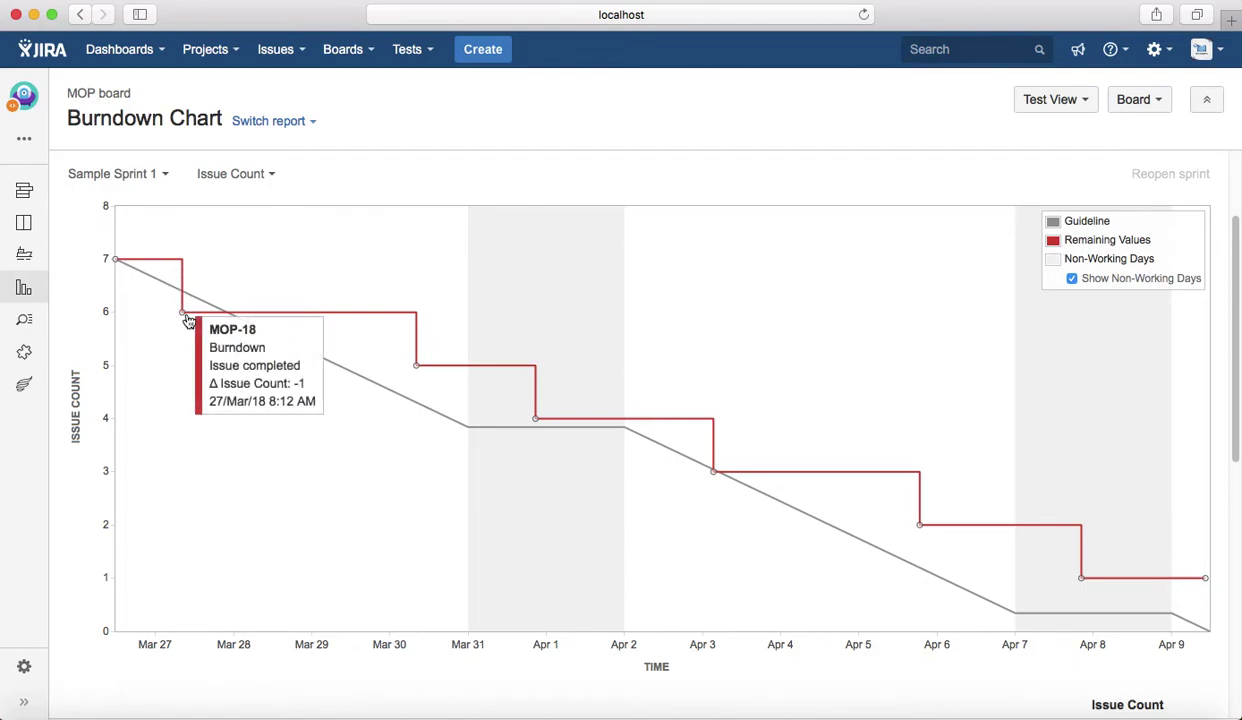
mouse_move(116, 265)
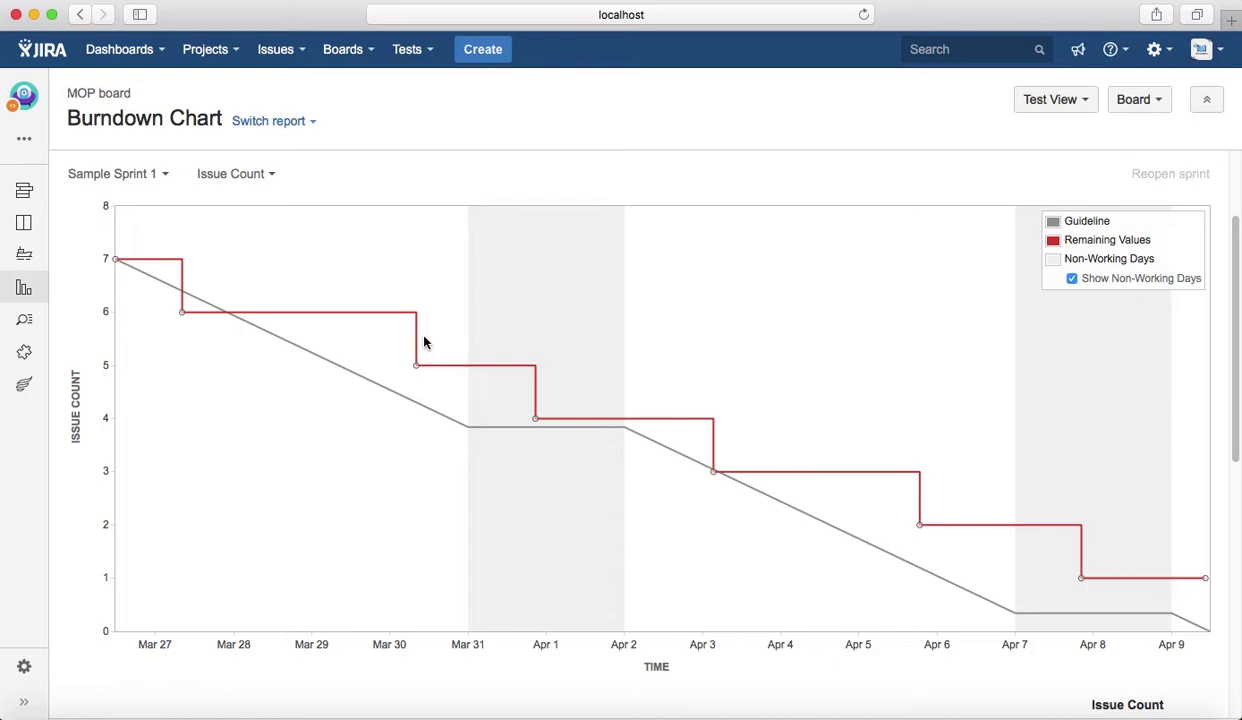
mouse_move(417, 372)
scroll(527, 414, "down", 2)
scroll(527, 414, "down", 2)
scroll(870, 438, "up", 5)
scroll(931, 446, "down", 10)
scroll(1139, 318, "up", 3)
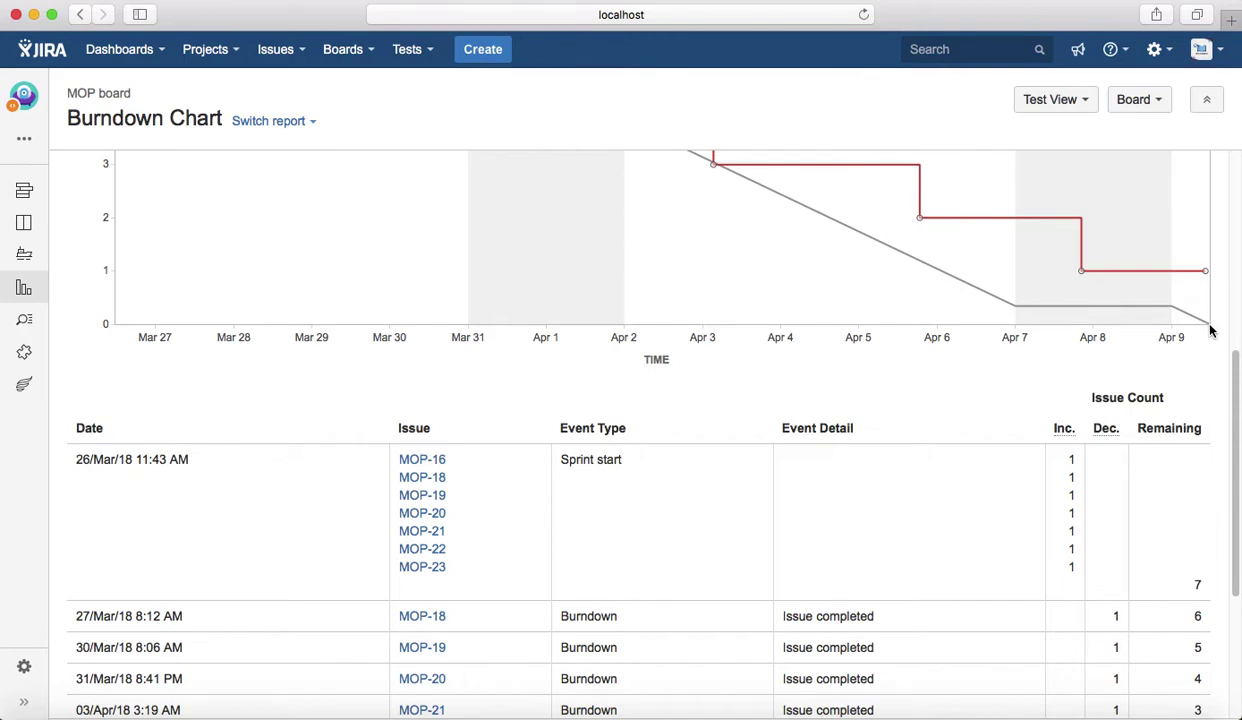
scroll(871, 375, "up", 8)
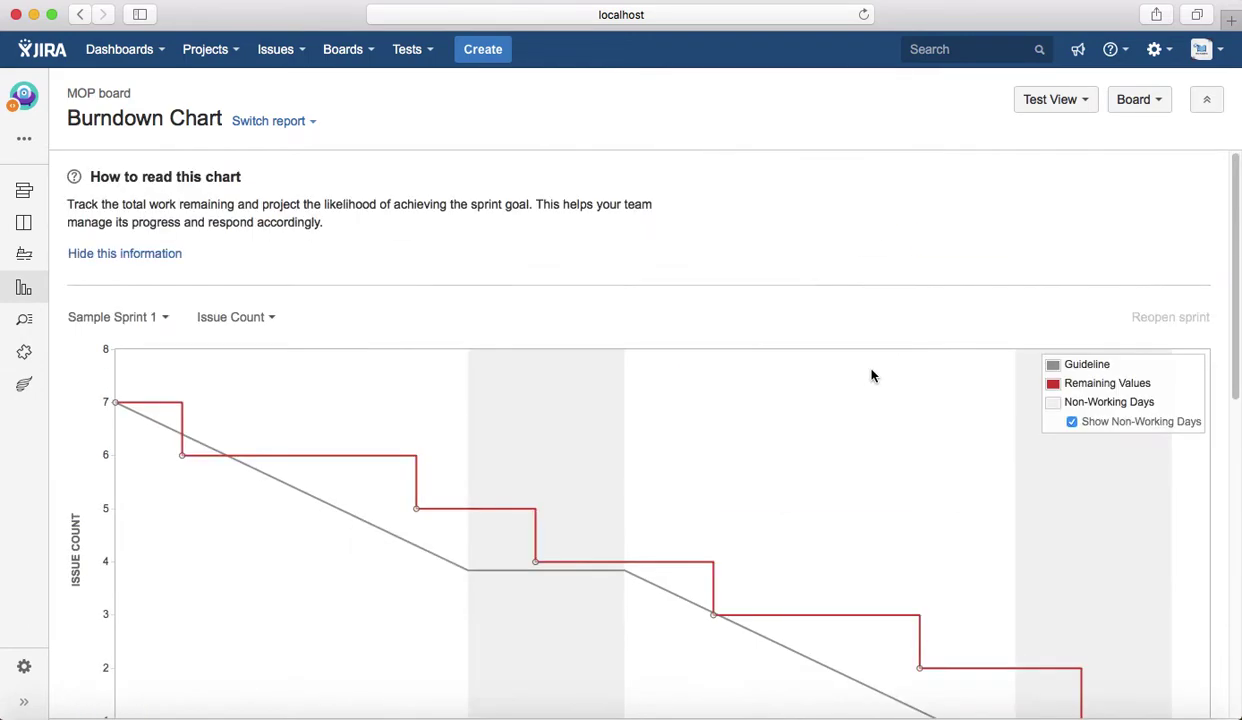
- Measure the burndown by Original Time Estimate and review its flat-at-zero chart and events table
left_click(271, 318)
left_click(264, 369)
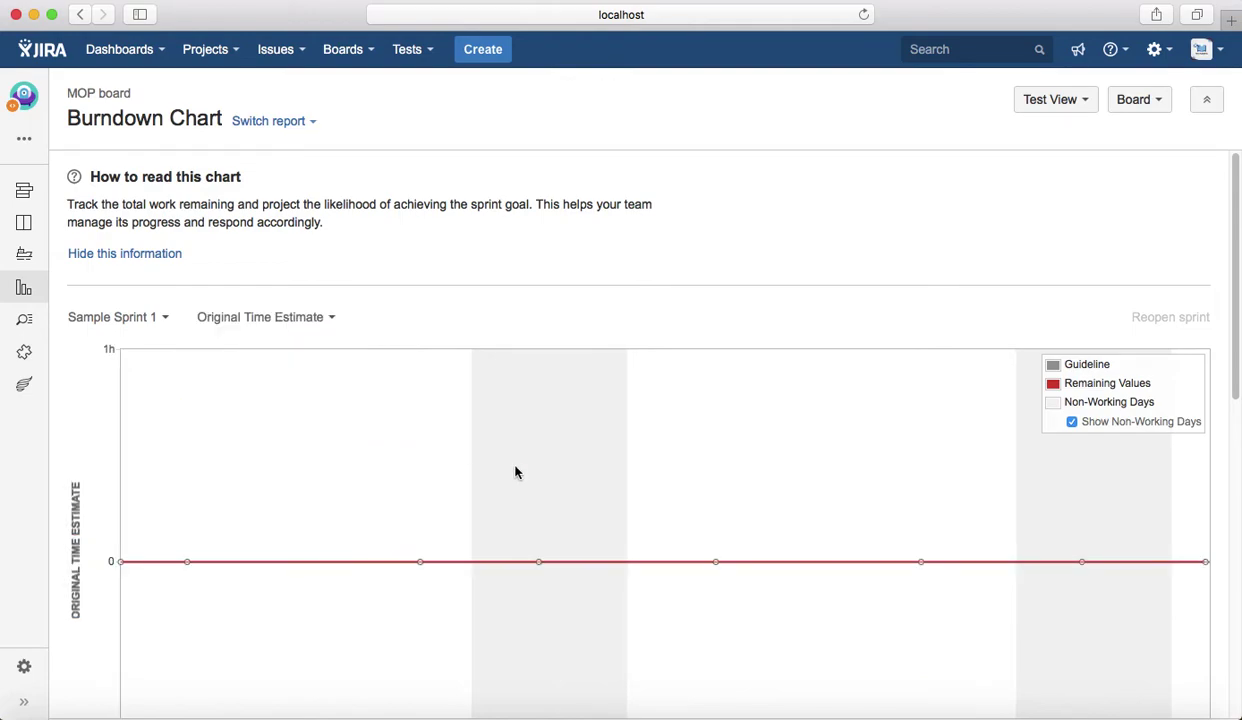
scroll(516, 471, "down", 5)
scroll(900, 470, "up", 1)
scroll(1066, 538, "down", 5)
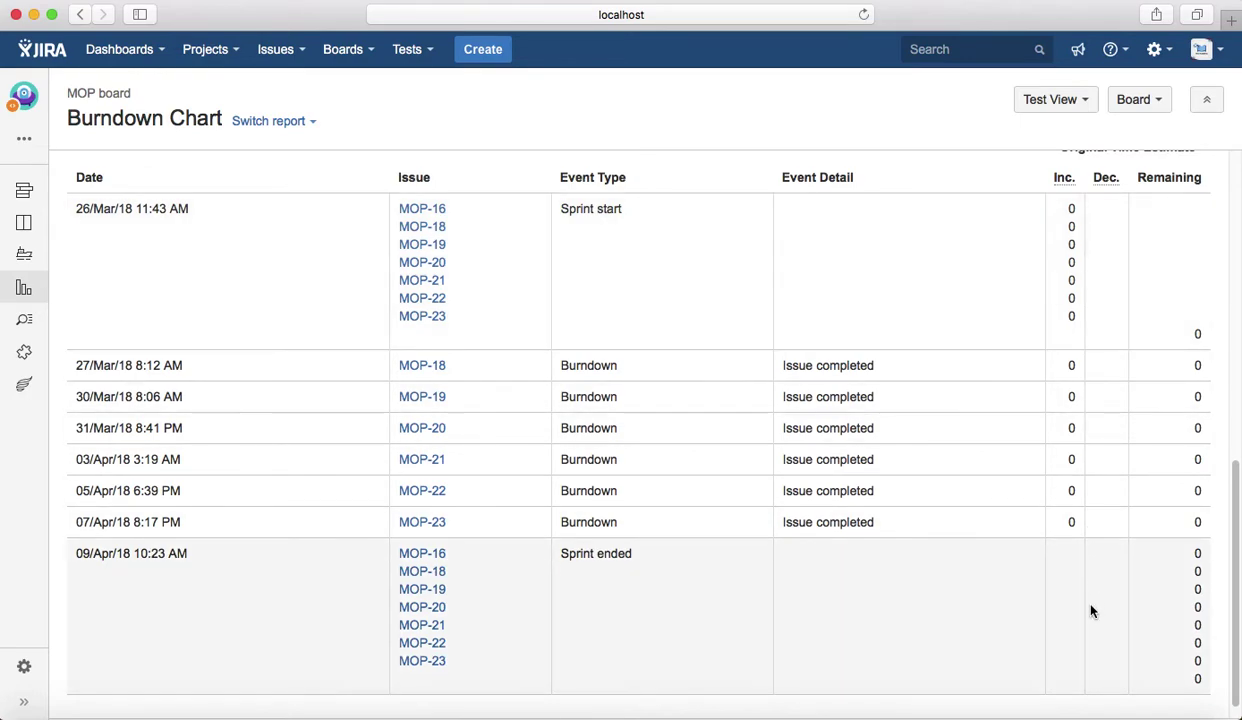
scroll(857, 535, "up", 5)
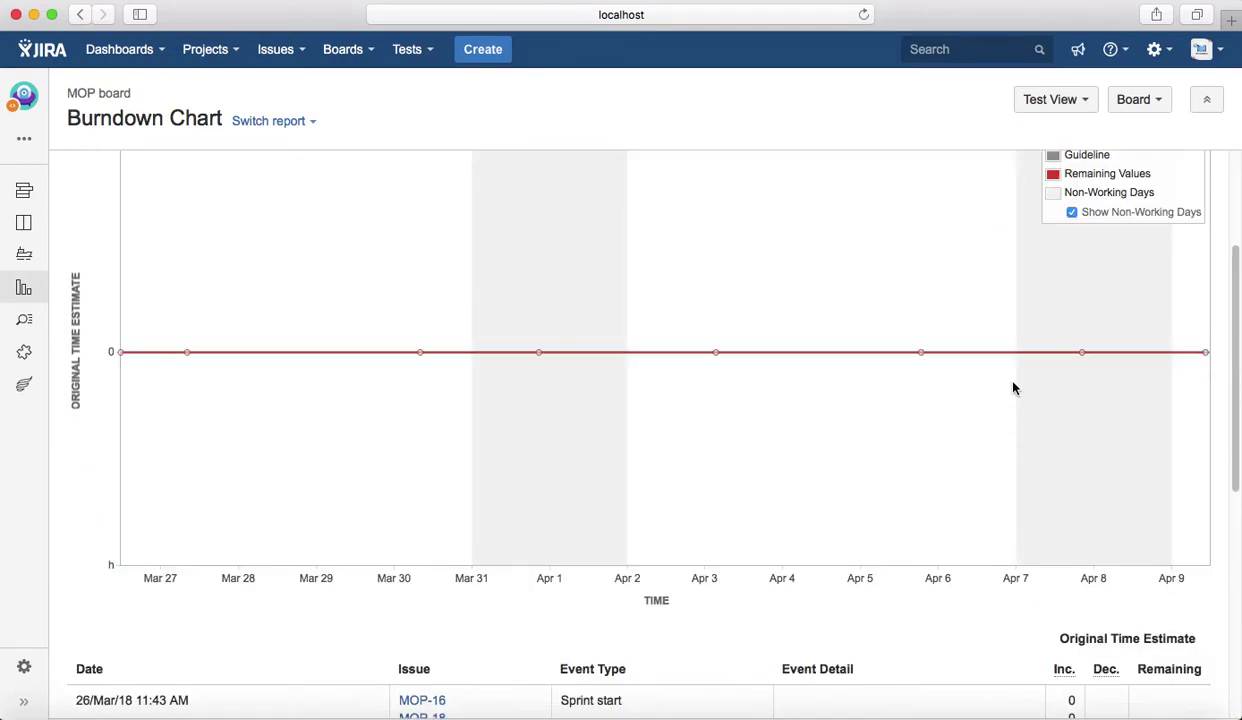
scroll(600, 370, "up", 2)
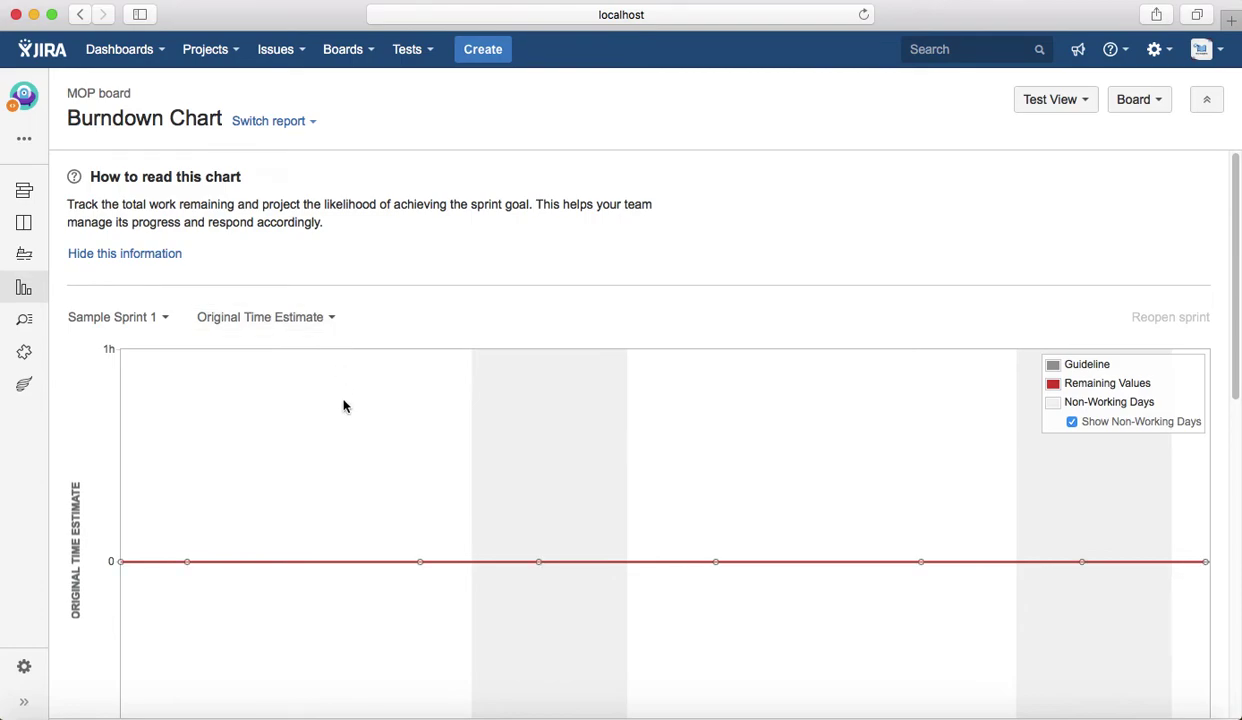
scroll(349, 449, "down", 4)
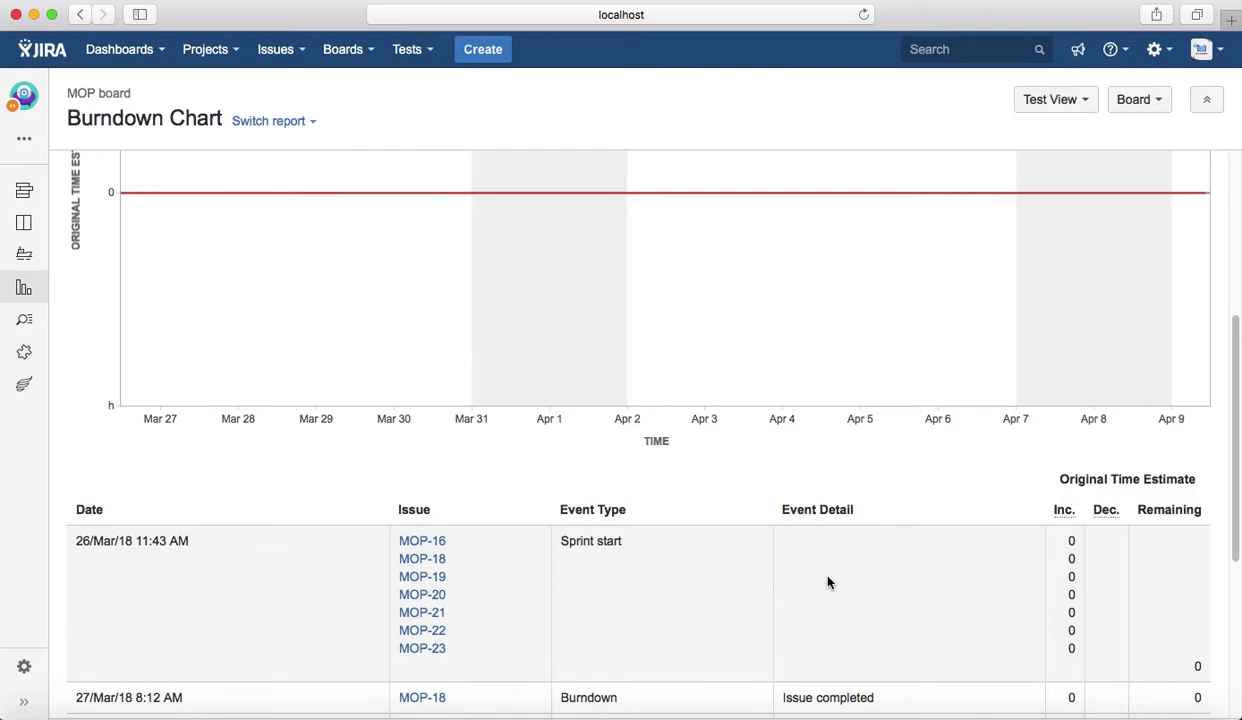
scroll(700, 520, "up", 4)
- Measure the burndown by Remaining Time Estimate and review the Time Spent series and event table
left_click(330, 331)
left_click(302, 401)
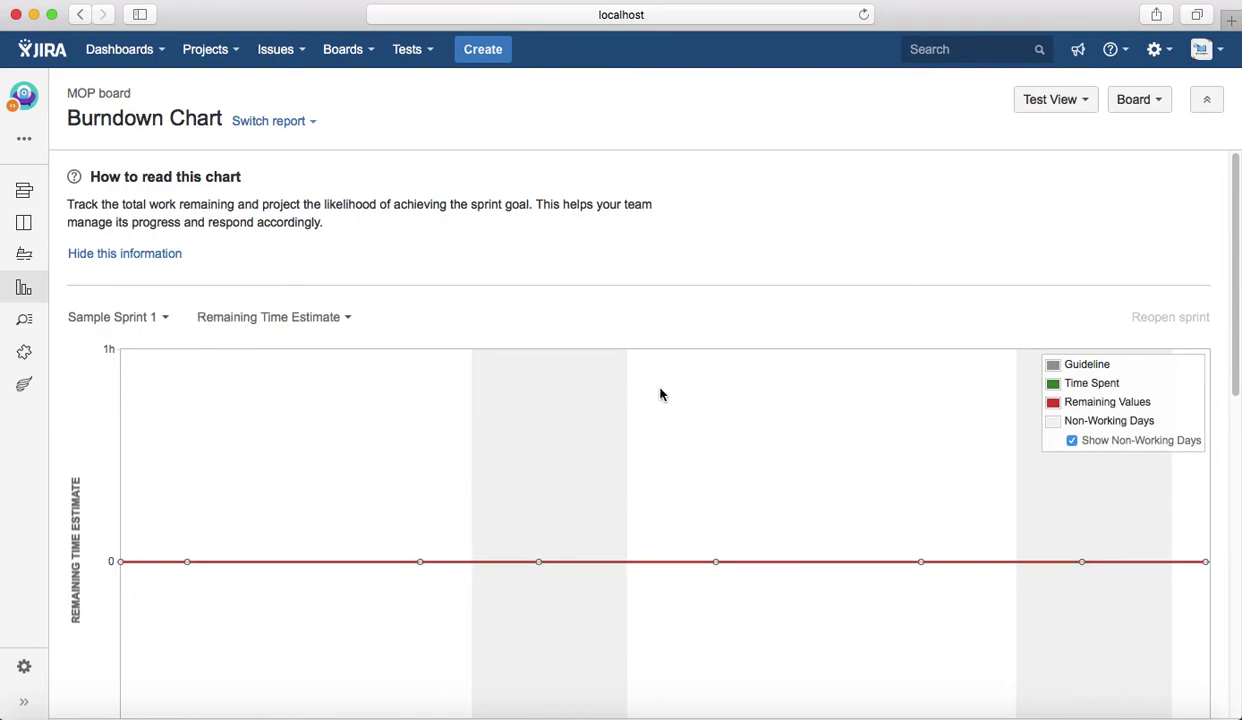
scroll(617, 422, "down", 3)
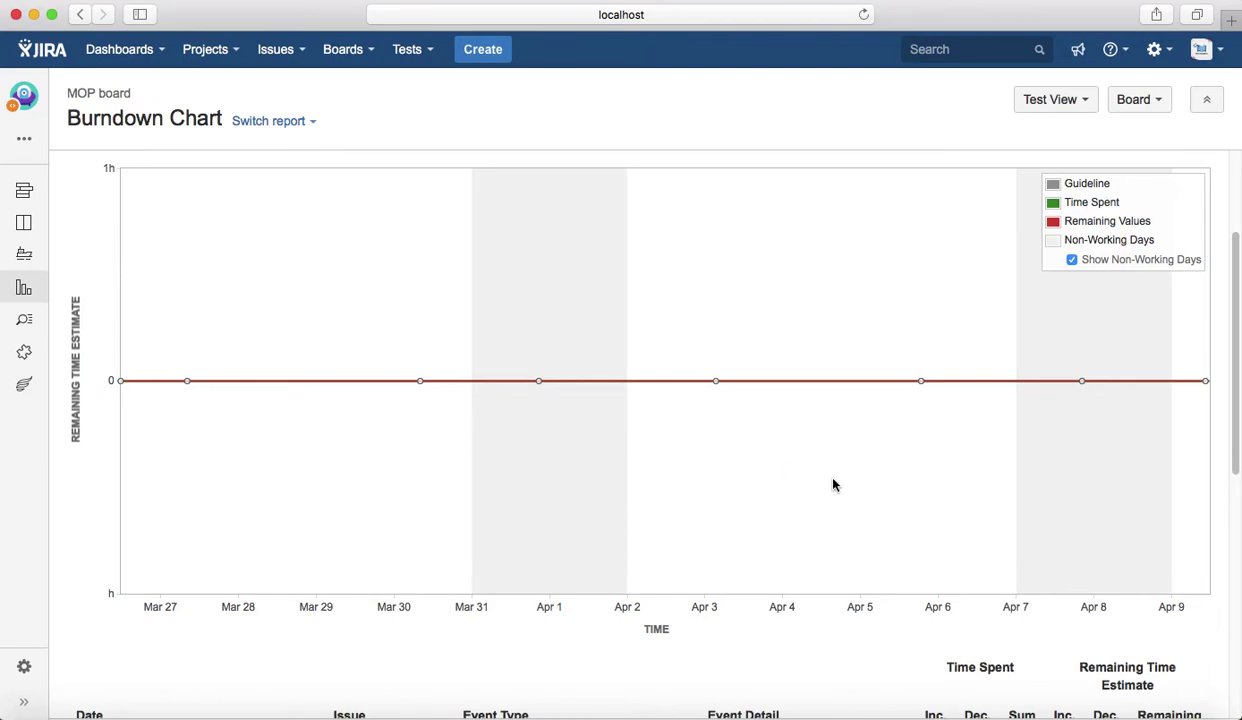
scroll(832, 485, "down", 1)
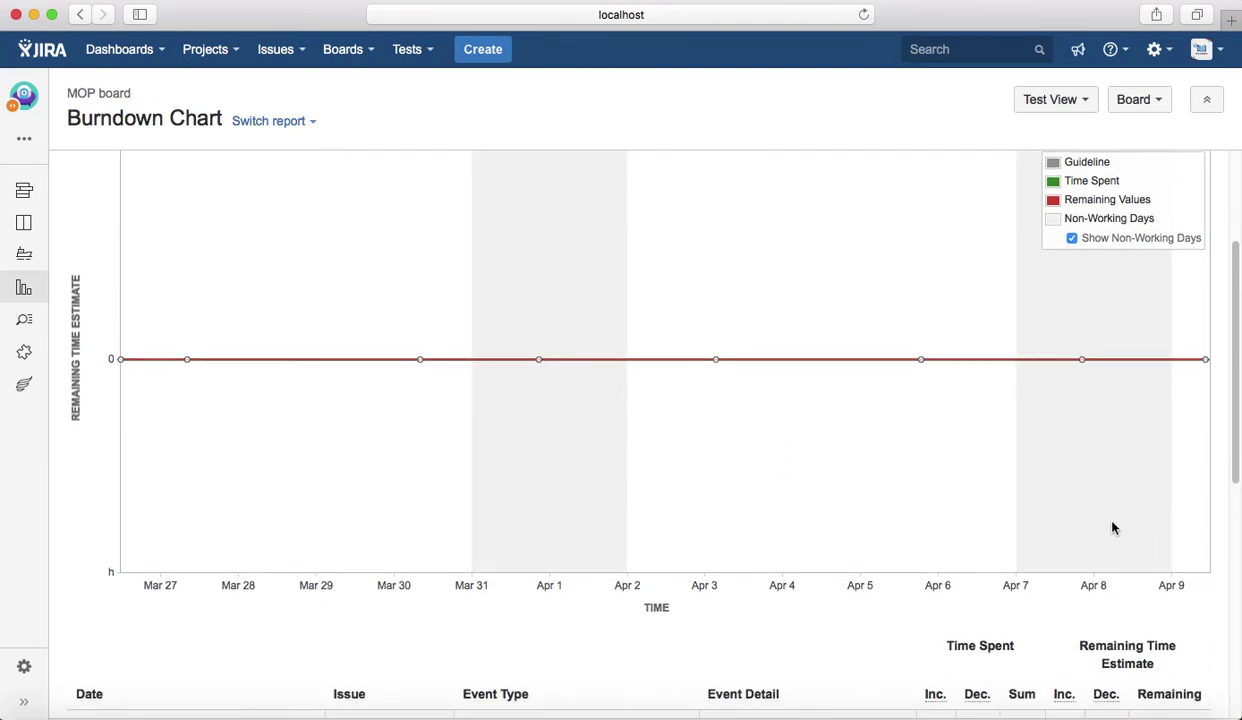
scroll(1113, 528, "down", 8)
scroll(1078, 615, "down", 3)
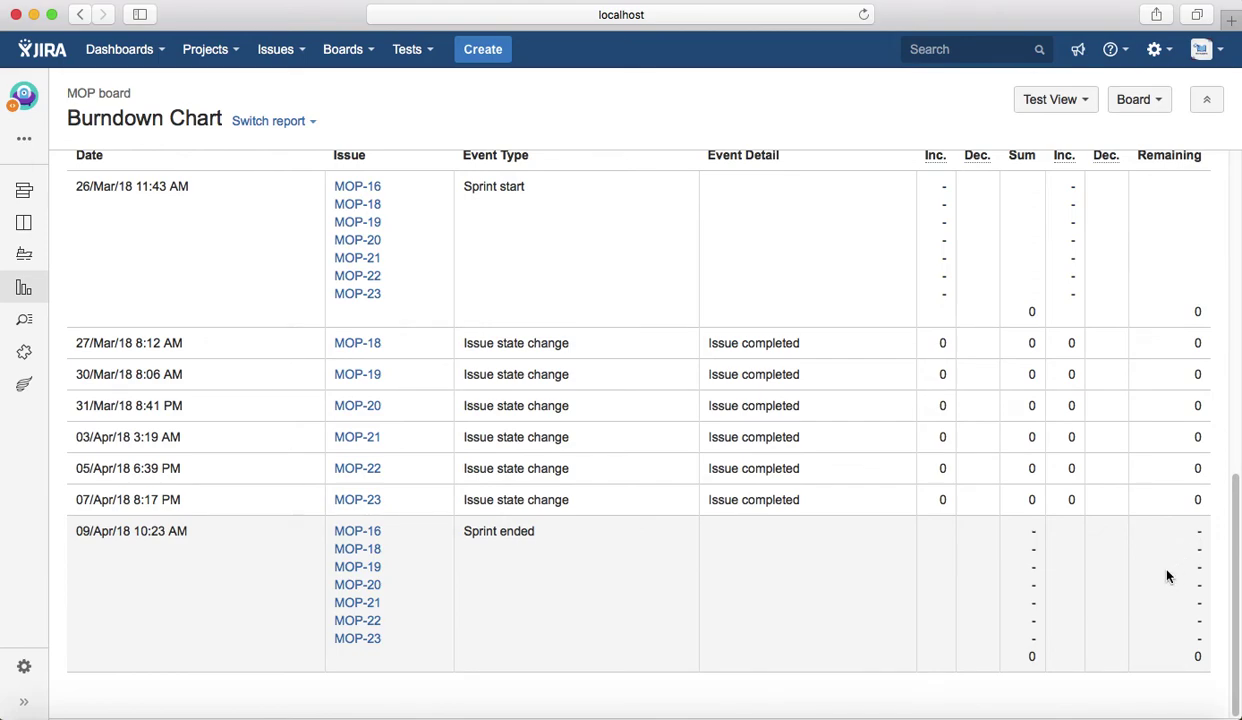
scroll(1167, 576, "up", 10)
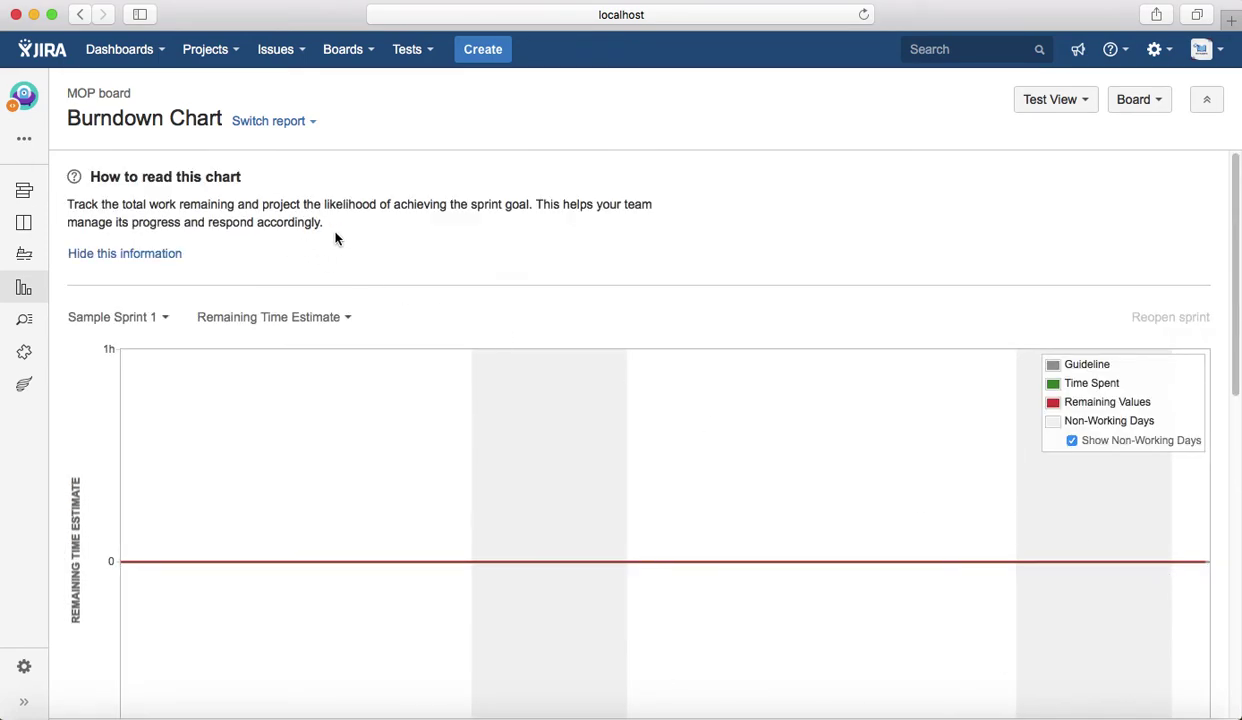